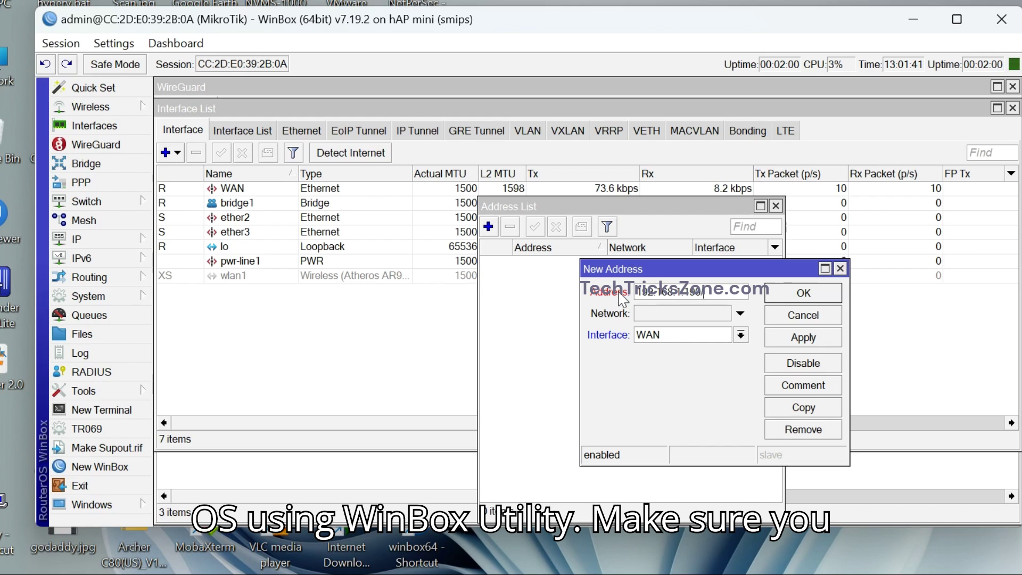
Save the WAN address 192.168.1.190/24 and start a new address entry on bridge1.
click(795, 336)
click(791, 314)
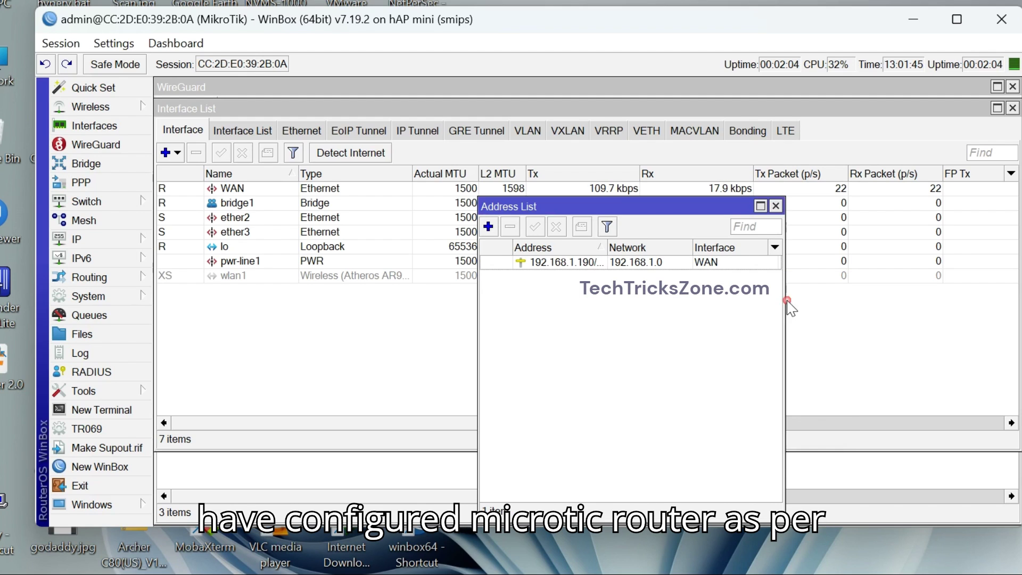
click(489, 226)
click(703, 335)
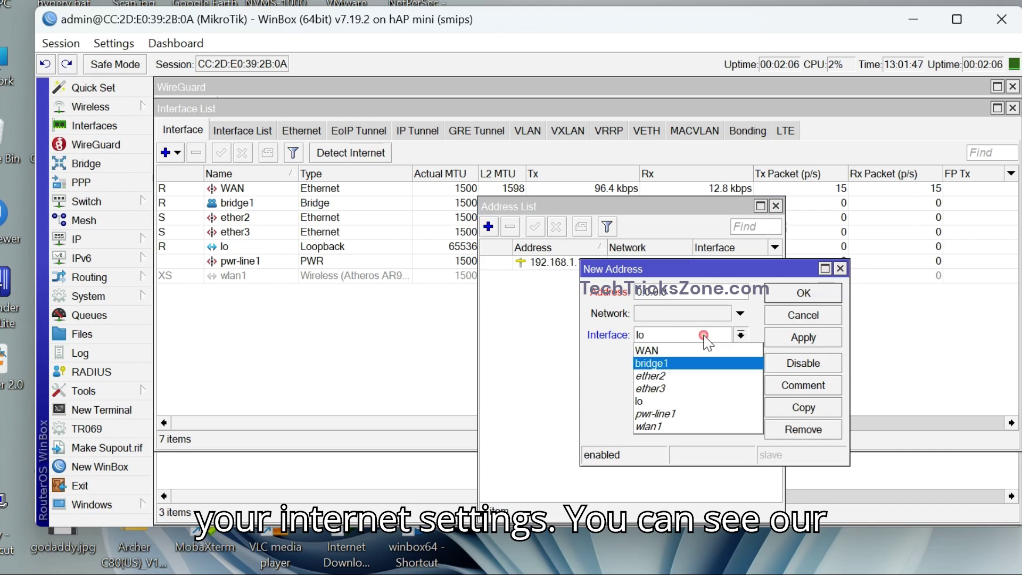
click(687, 373)
click(682, 335)
click(680, 361)
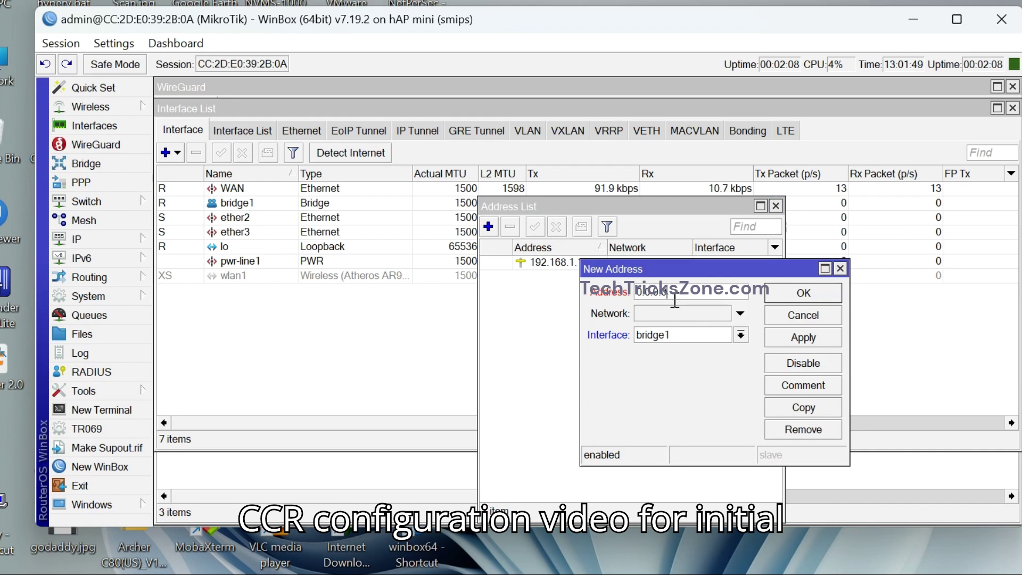
Give bridge1 the address 192.168.88.1/24 and close the address list.
key(BackSpace)
key(BackSpace)
key(BackSpace)
key(BackSpace)
key(BackSpace)
text(192)
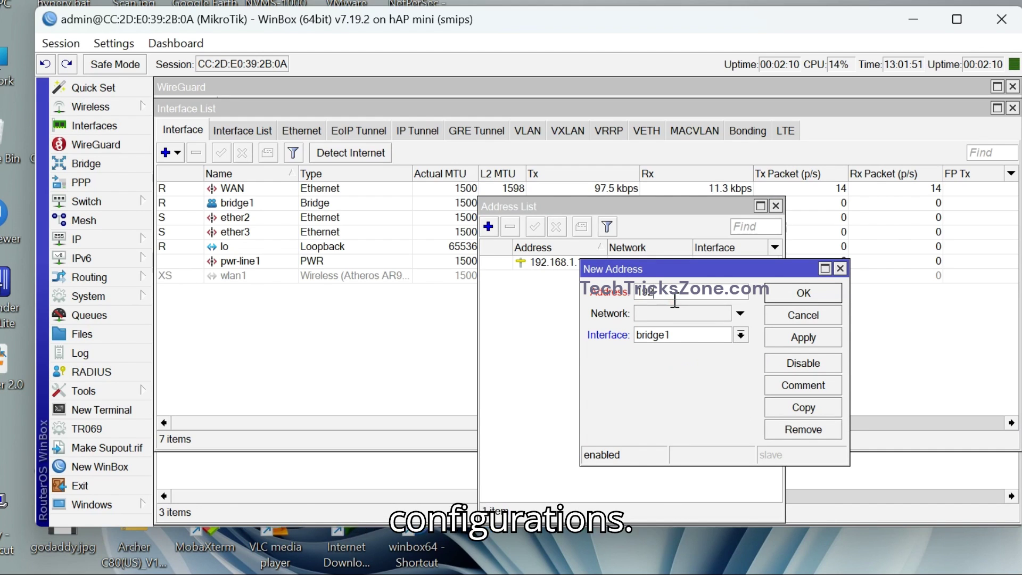
text(.168.88.1/2)
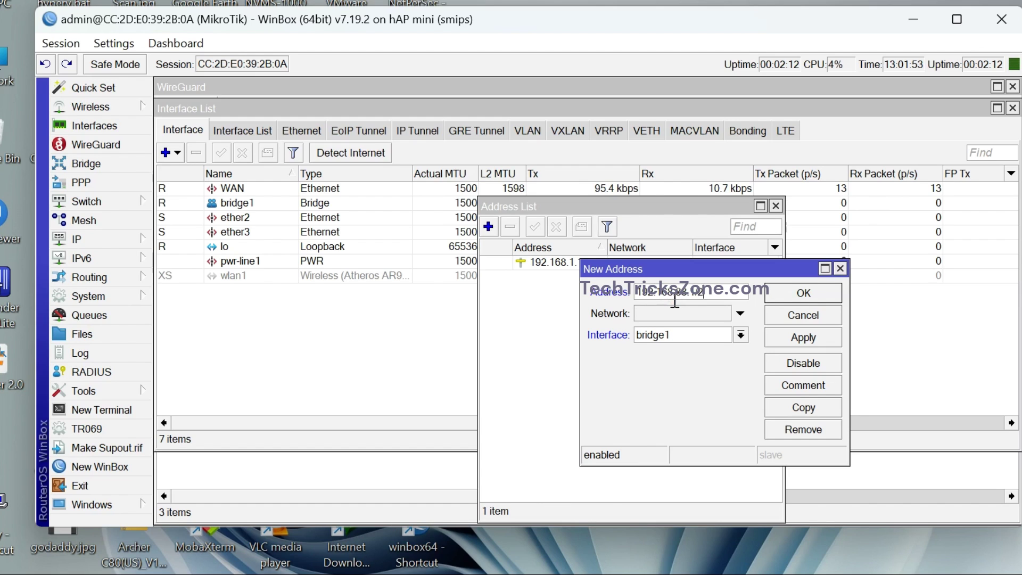
text(4)
click(803, 338)
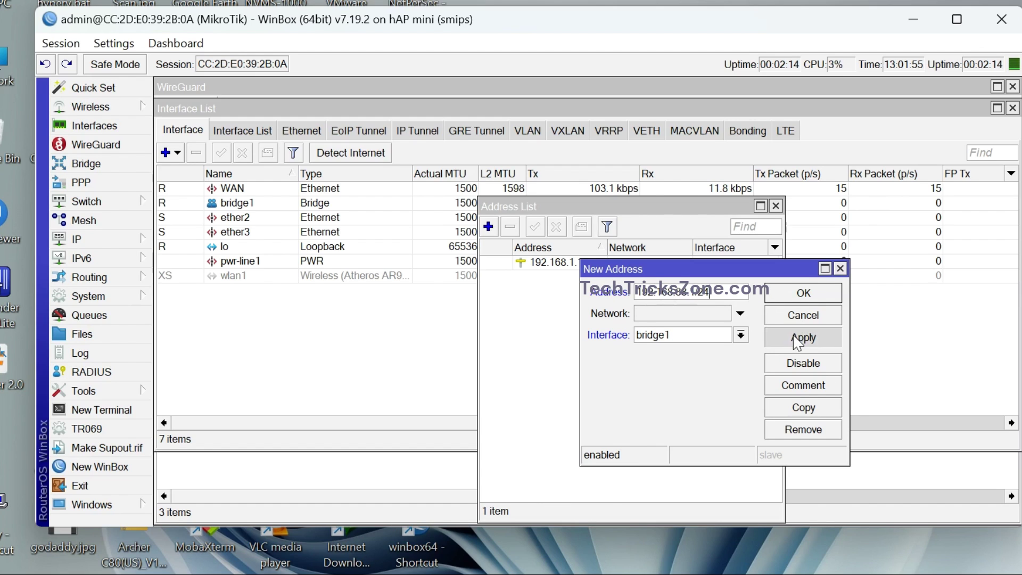
click(804, 294)
click(776, 206)
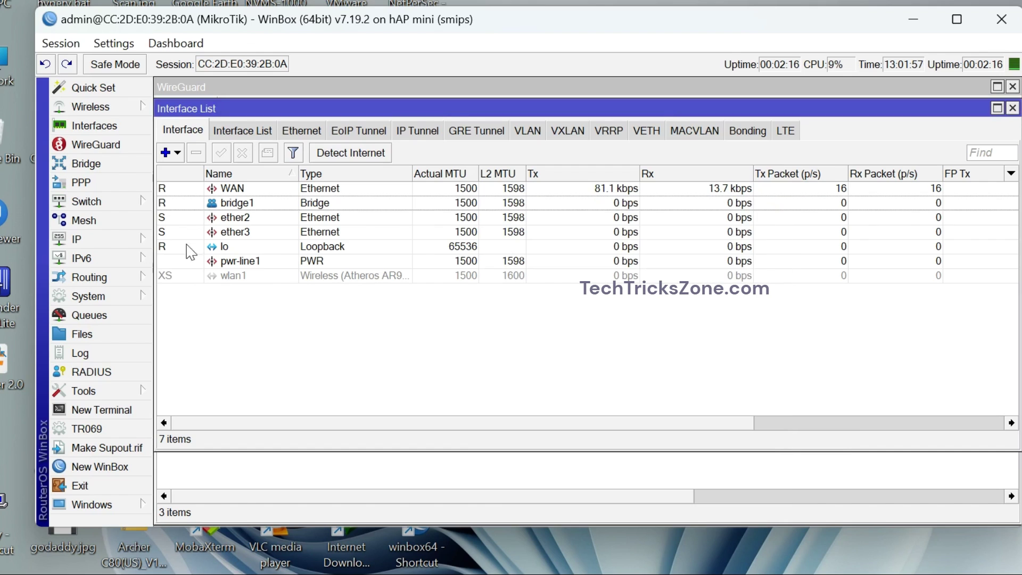
click(141, 239)
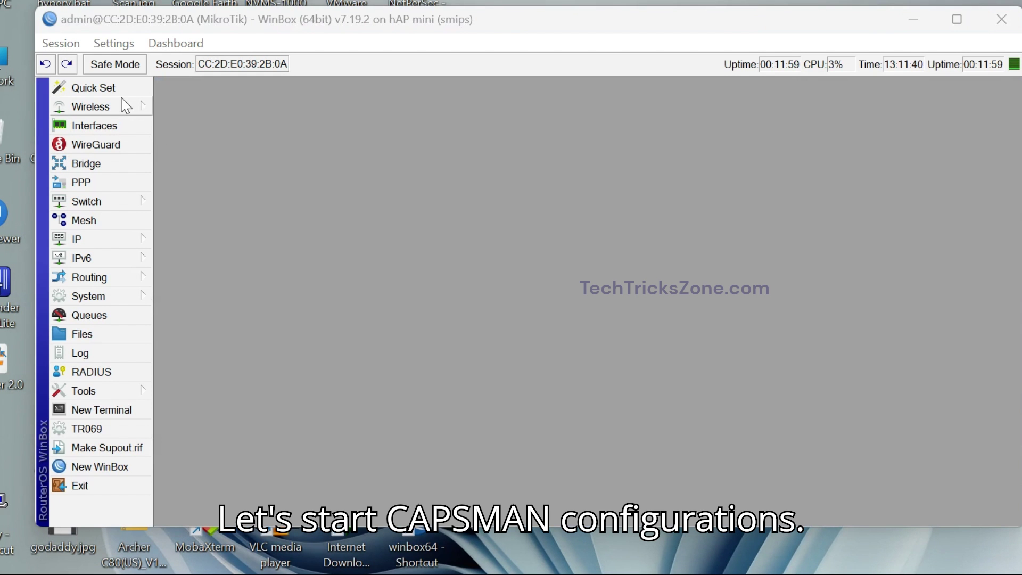
Start a new entry in the CAPsMAN Configurations list.
click(64, 104)
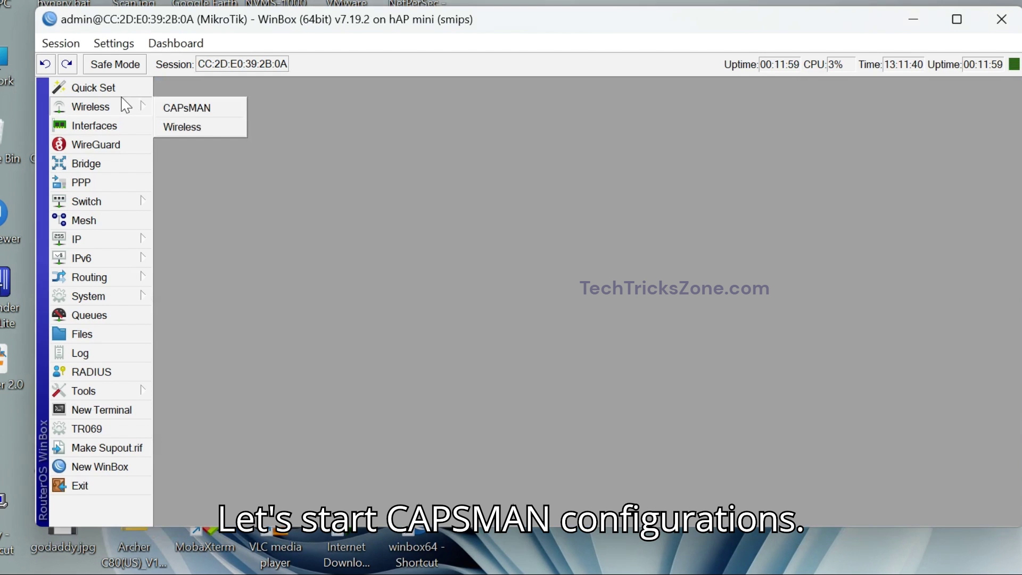
click(198, 109)
click(330, 107)
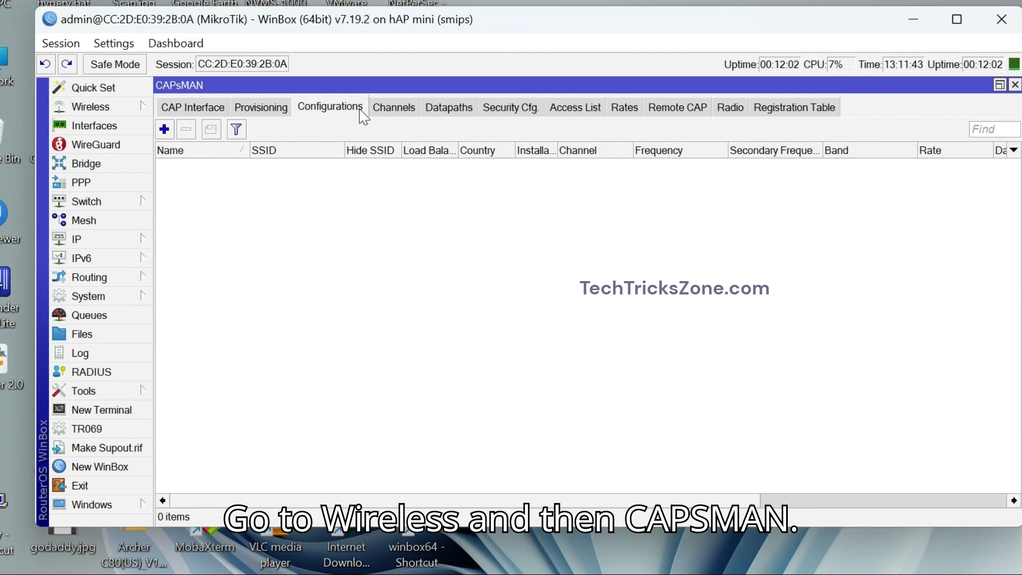
click(164, 129)
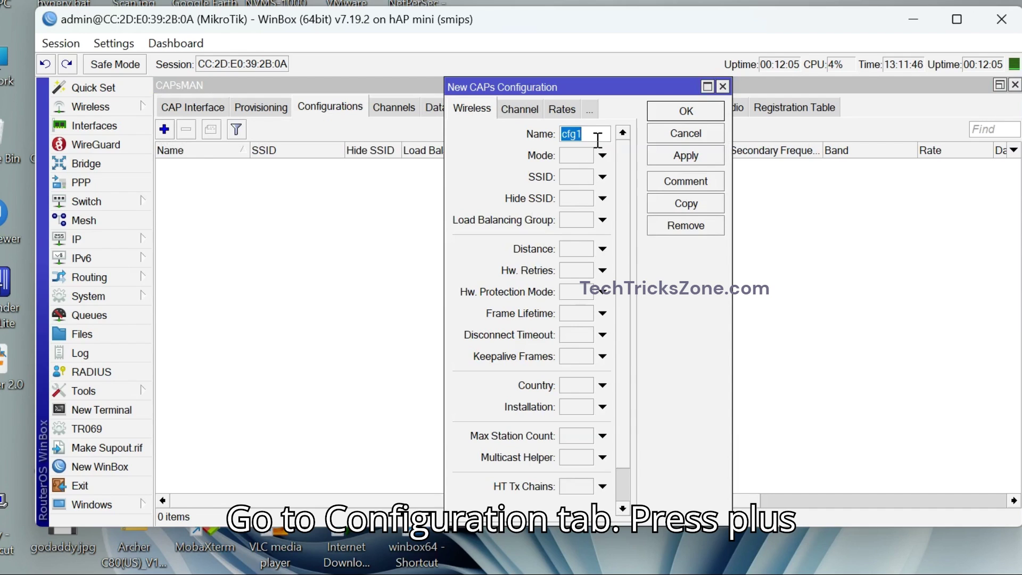
Name the configuration Config, with country india and SSID WIFI_HOTSPOT.
text(Configur)
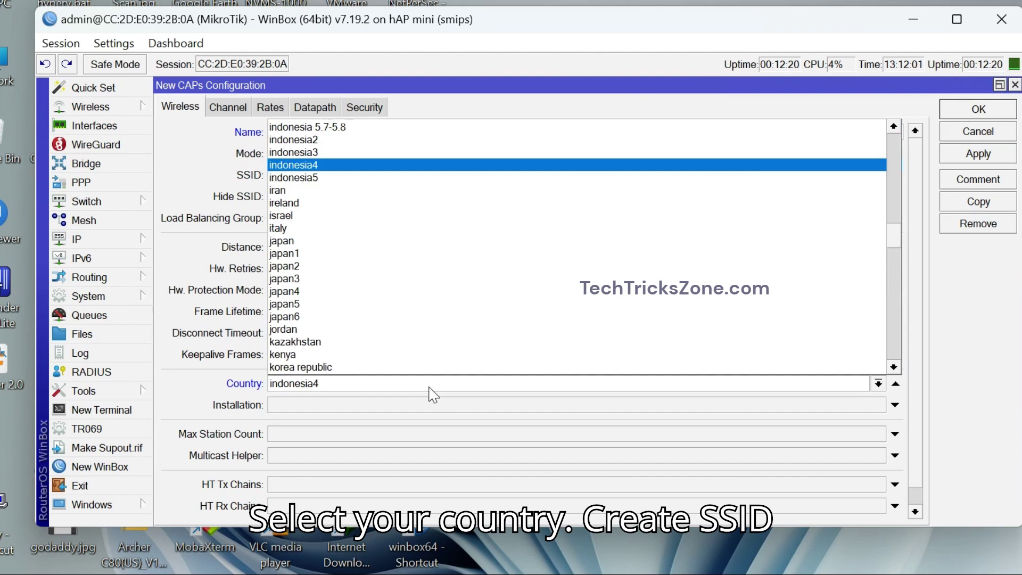
key(Up)
key(Up)
key(Up)
key(Up)
key(Up)
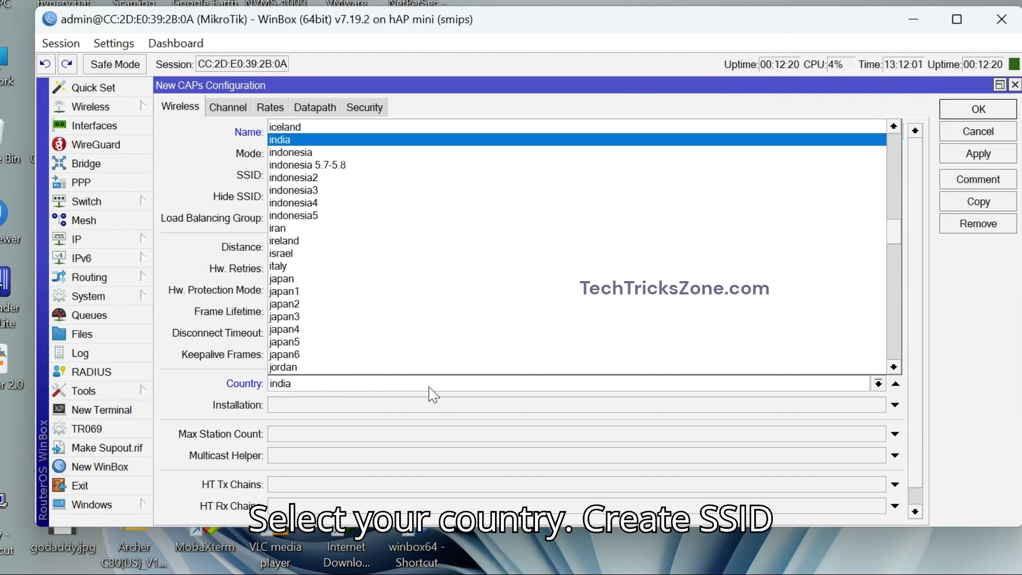
key(Return)
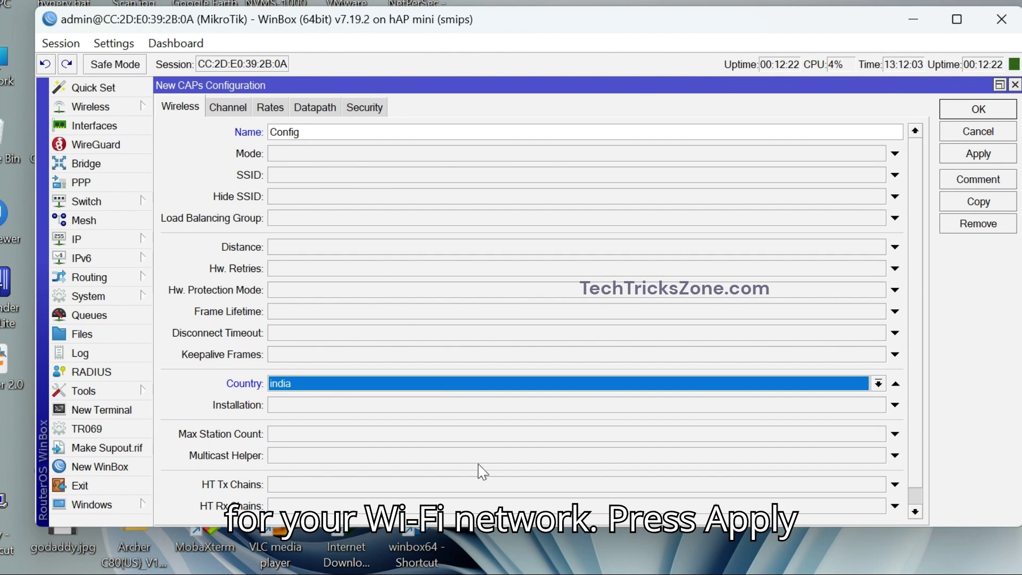
click(327, 178)
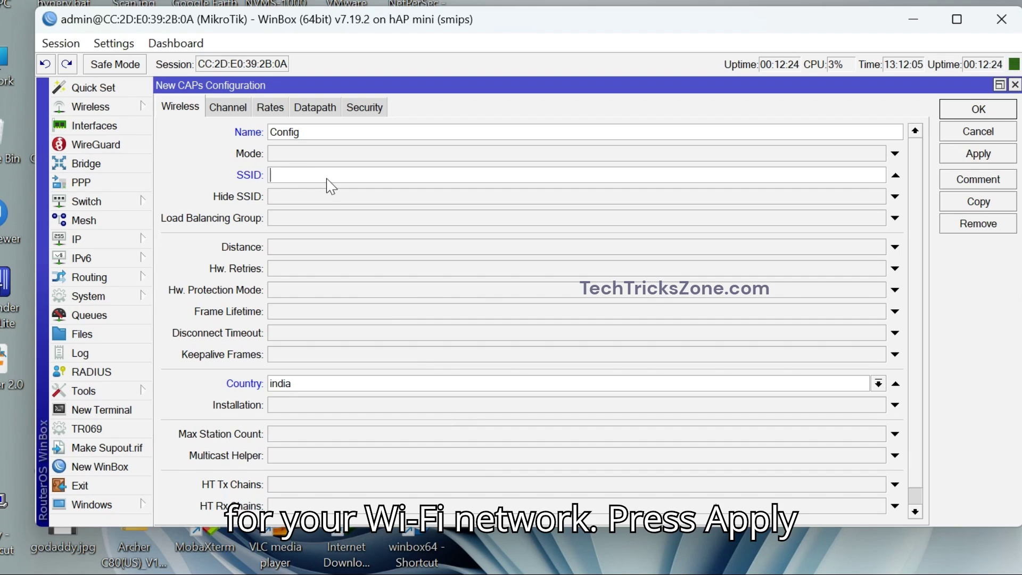
text(WIFI_HOTSPOT)
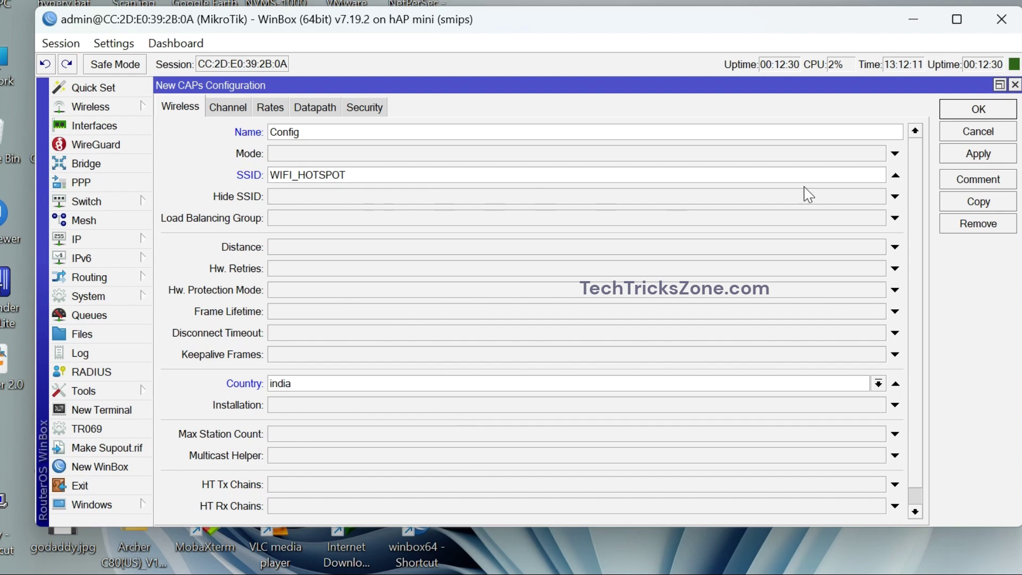
Apply the Config configuration and set its datapath bridge to bridge1.
click(959, 156)
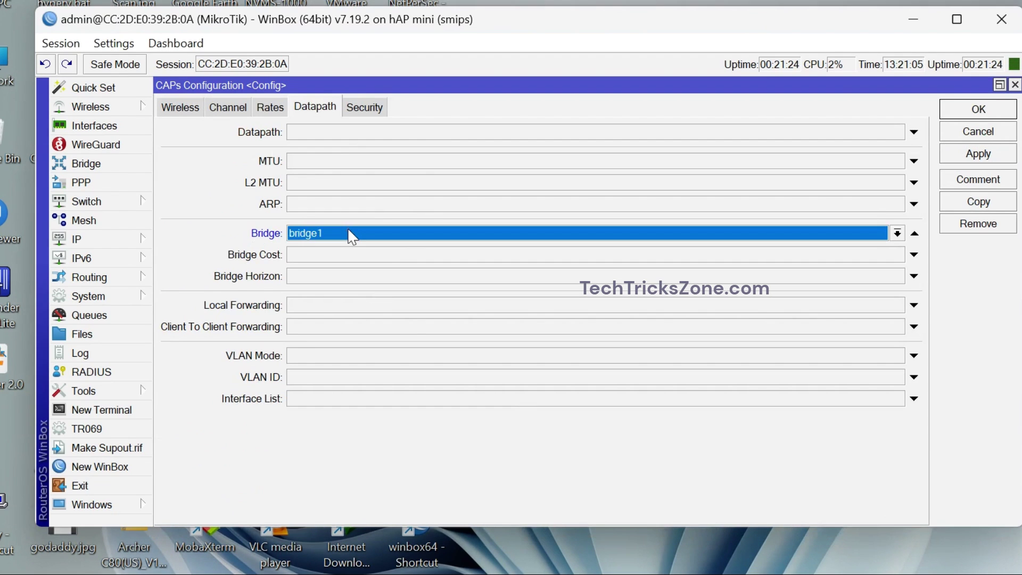
click(347, 235)
click(346, 235)
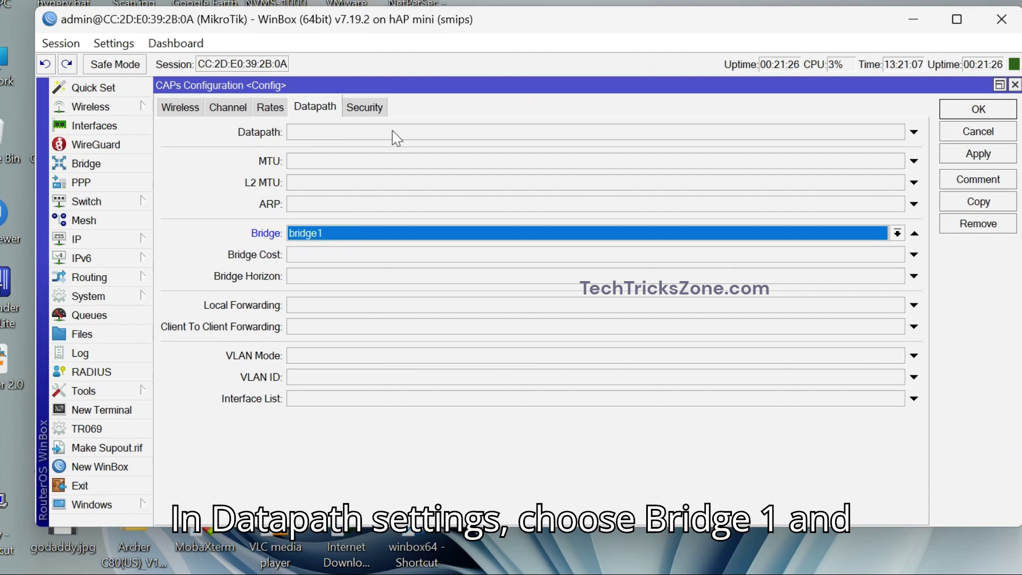
Enable WPA PSK and WPA2 PSK with a Wi-Fi passphrase, then save Config.
click(373, 112)
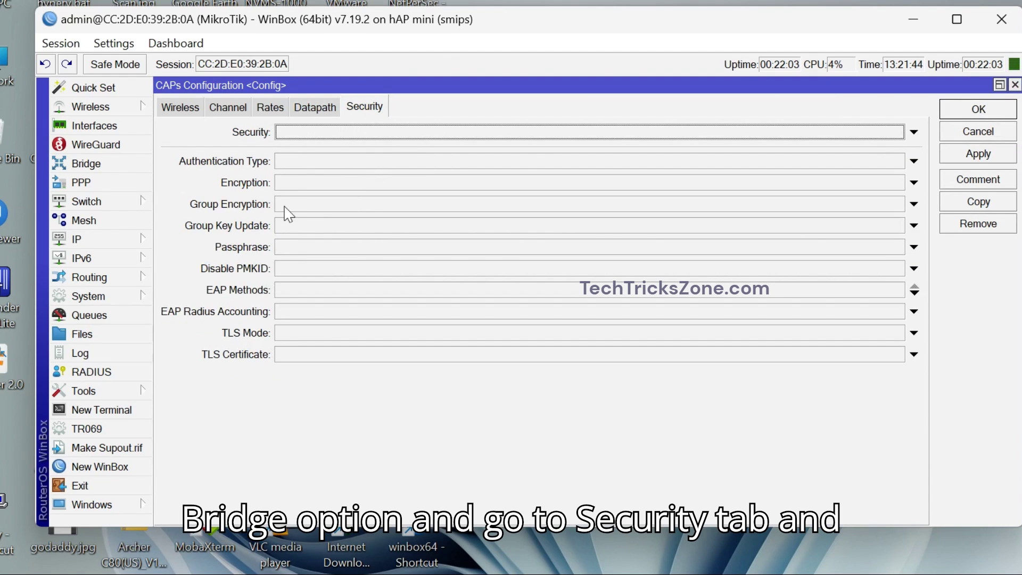
click(305, 164)
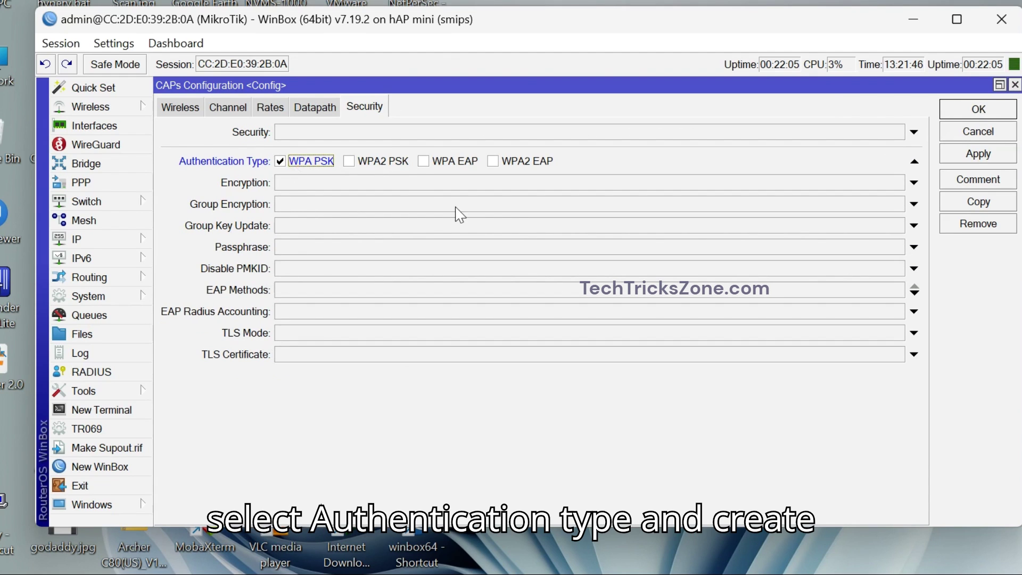
click(394, 162)
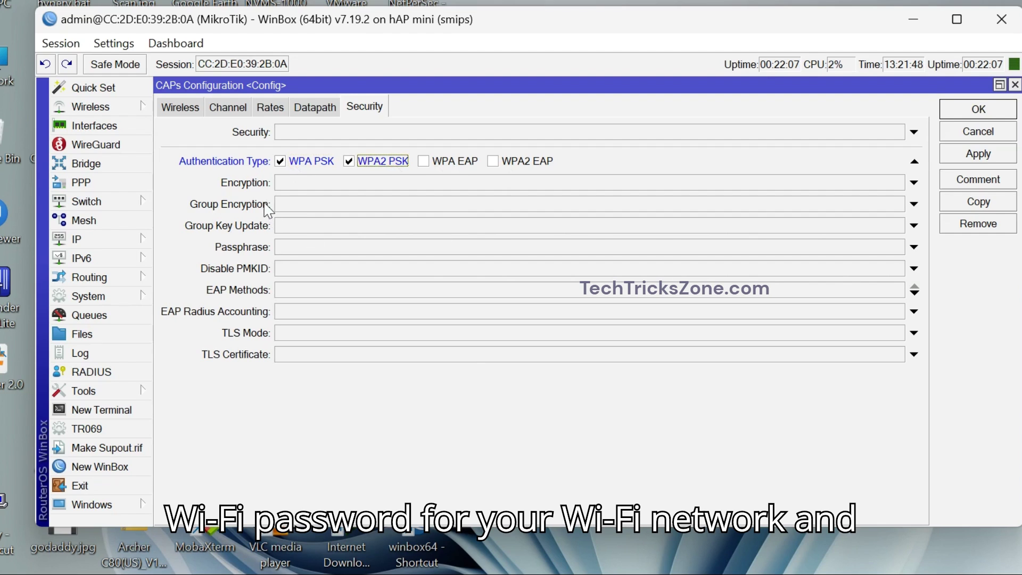
click(308, 248)
text(****)
text(**)
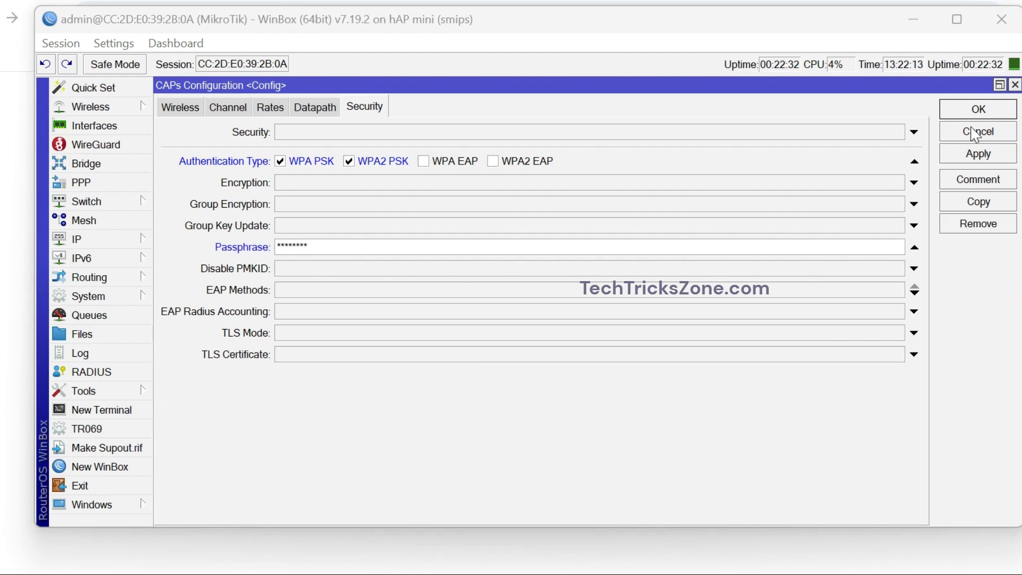
click(974, 156)
click(973, 110)
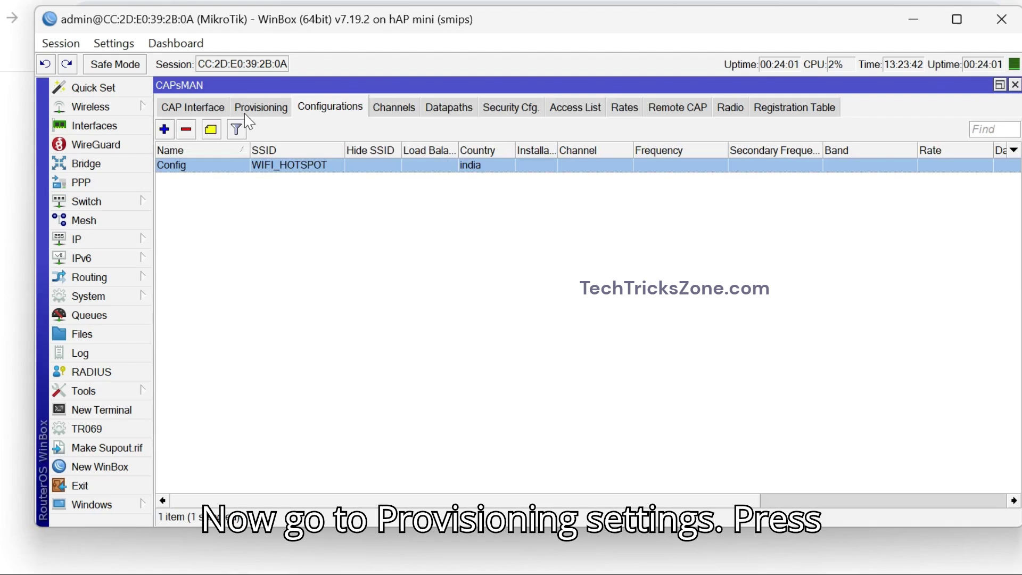
Add a provisioning rule with action create dynamic enabled and master configuration Config.
click(249, 110)
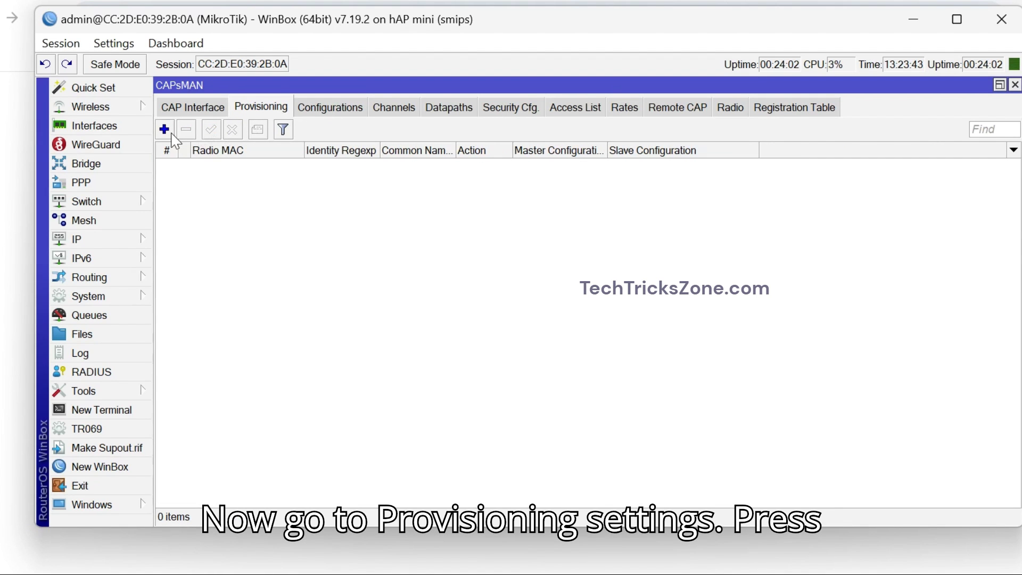
click(170, 132)
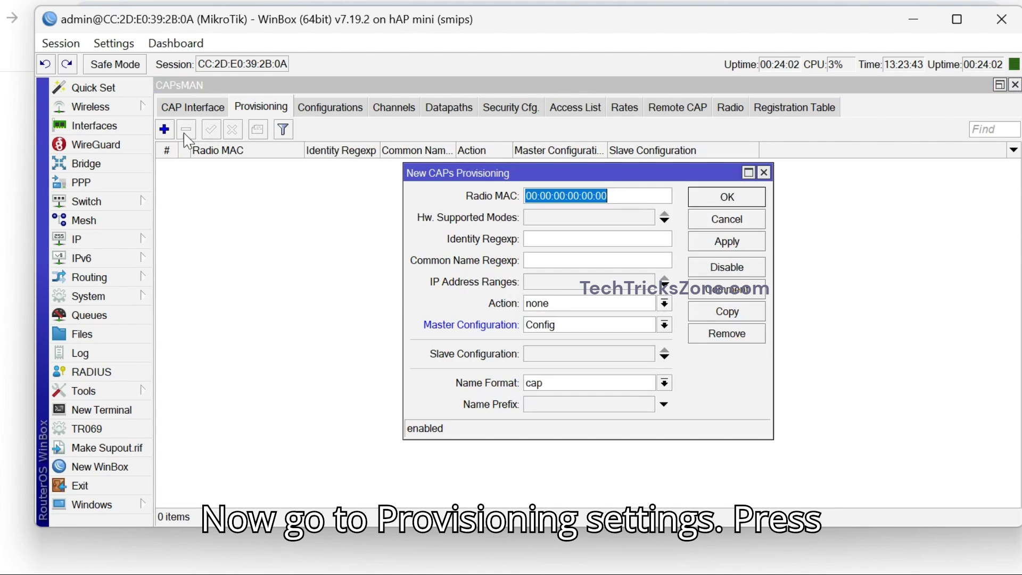
click(583, 329)
click(567, 393)
click(551, 304)
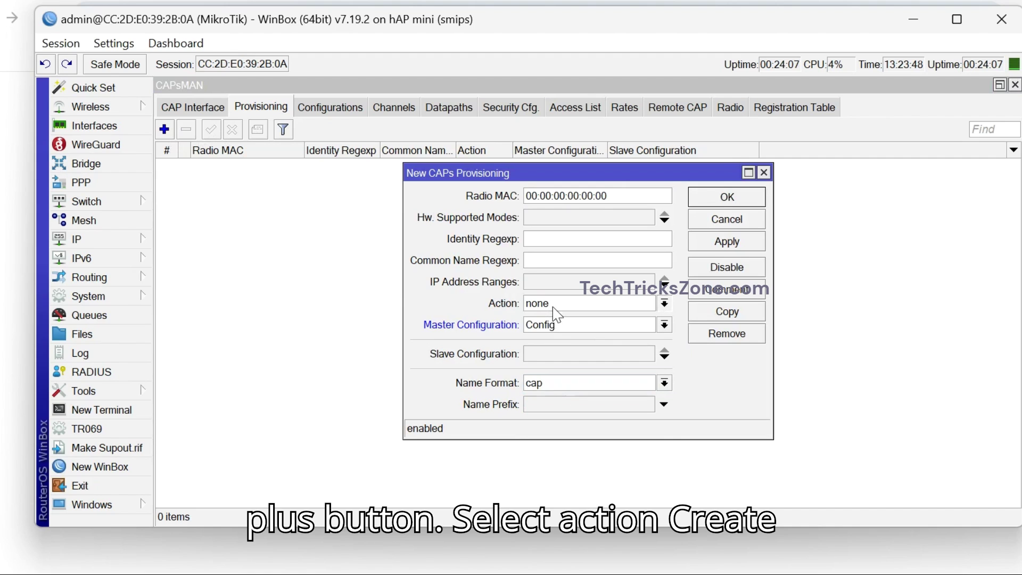
click(613, 332)
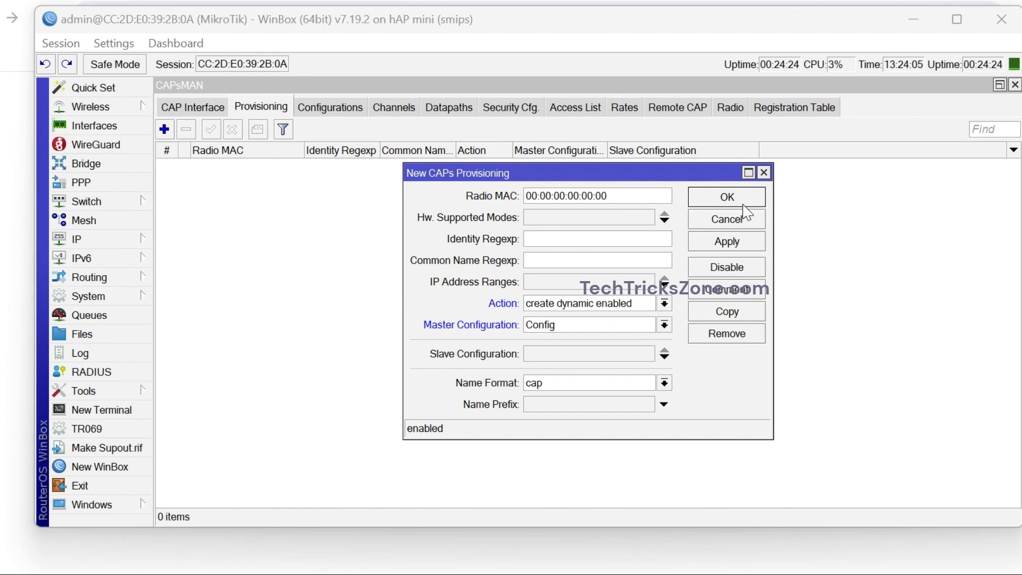
click(737, 244)
click(738, 197)
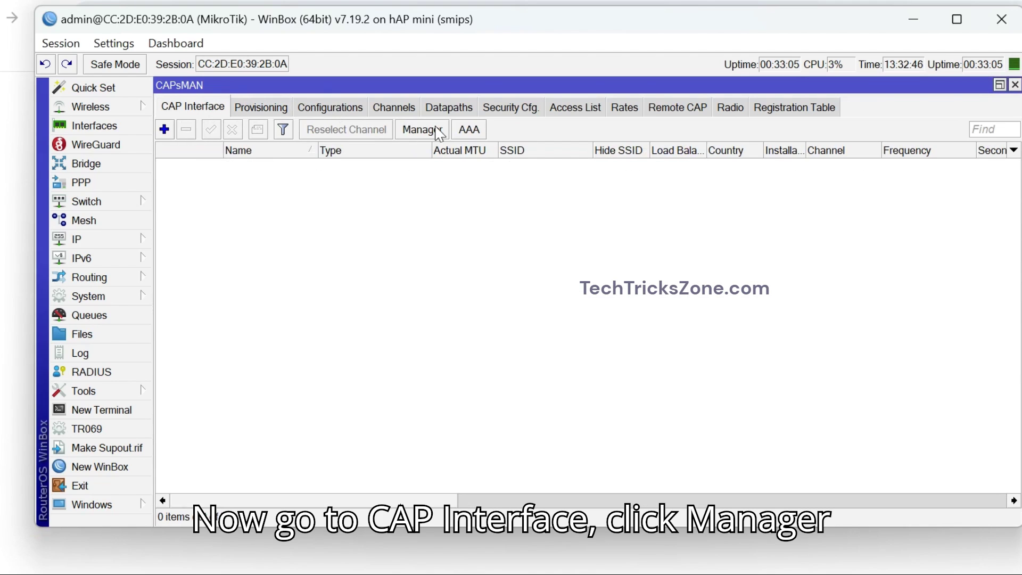
Enable the CAPs Manager and add bridge1 as an allowed interface with Forbid cleared.
click(434, 130)
click(565, 225)
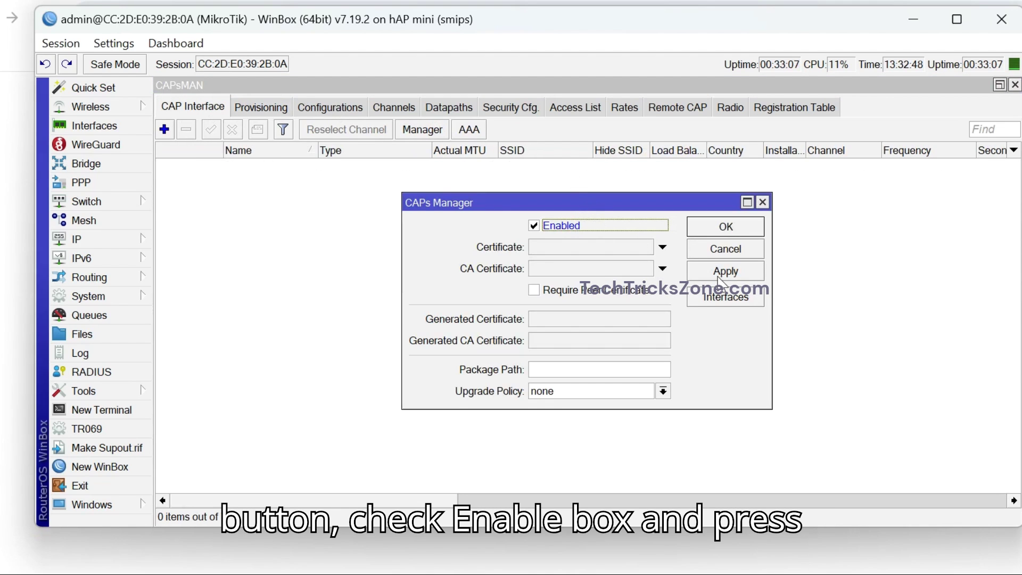
click(724, 297)
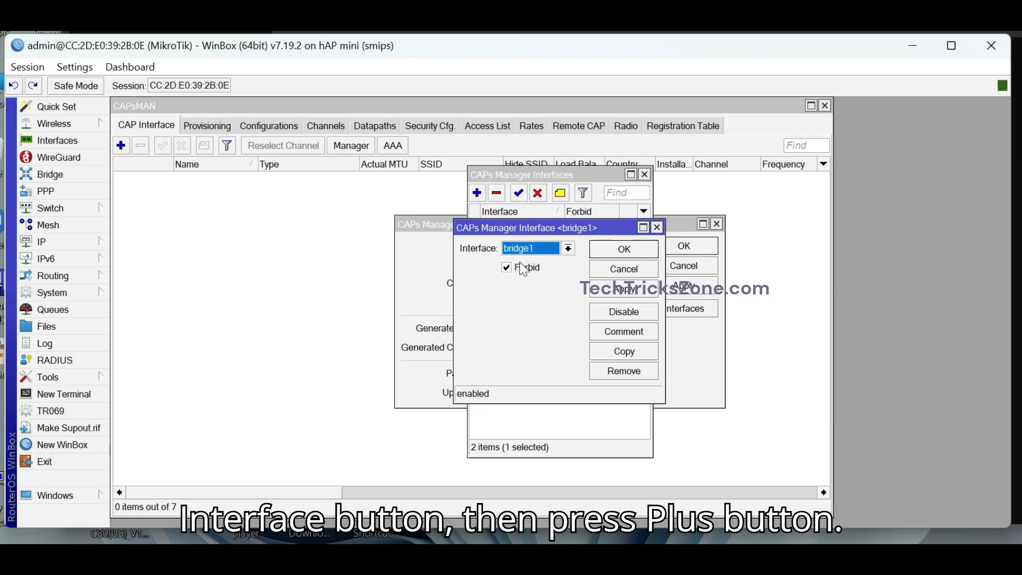
click(524, 268)
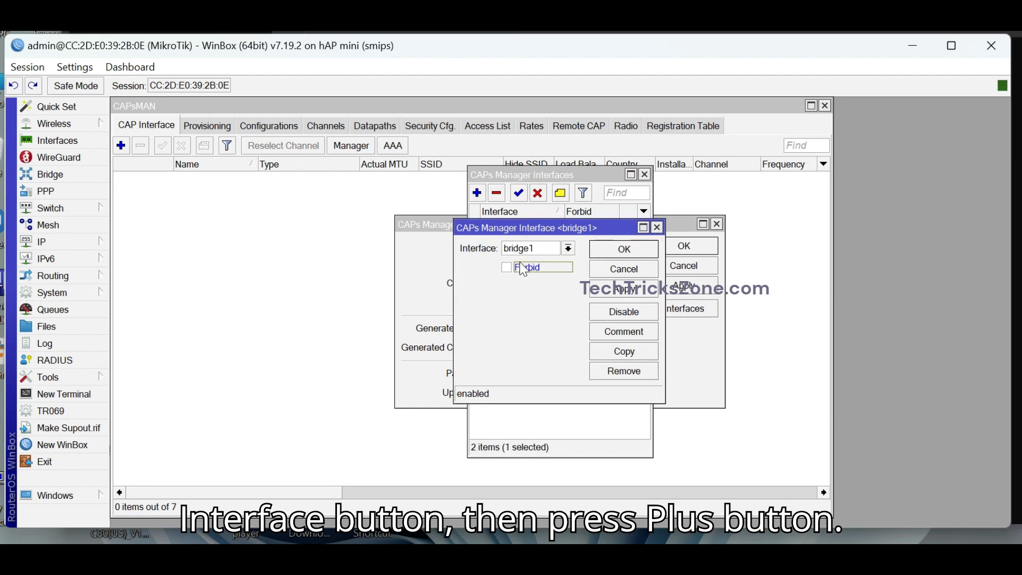
click(617, 296)
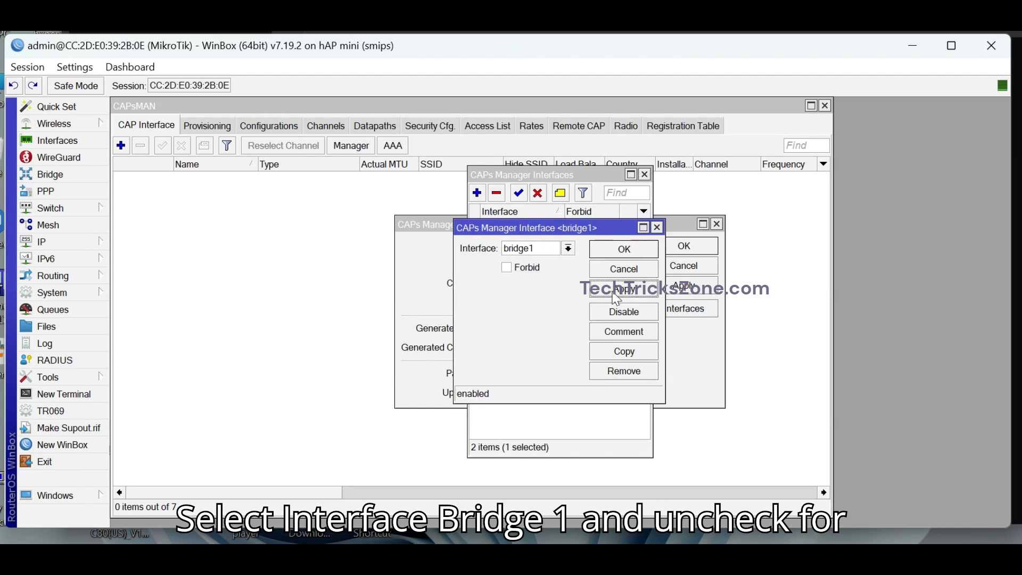
click(617, 258)
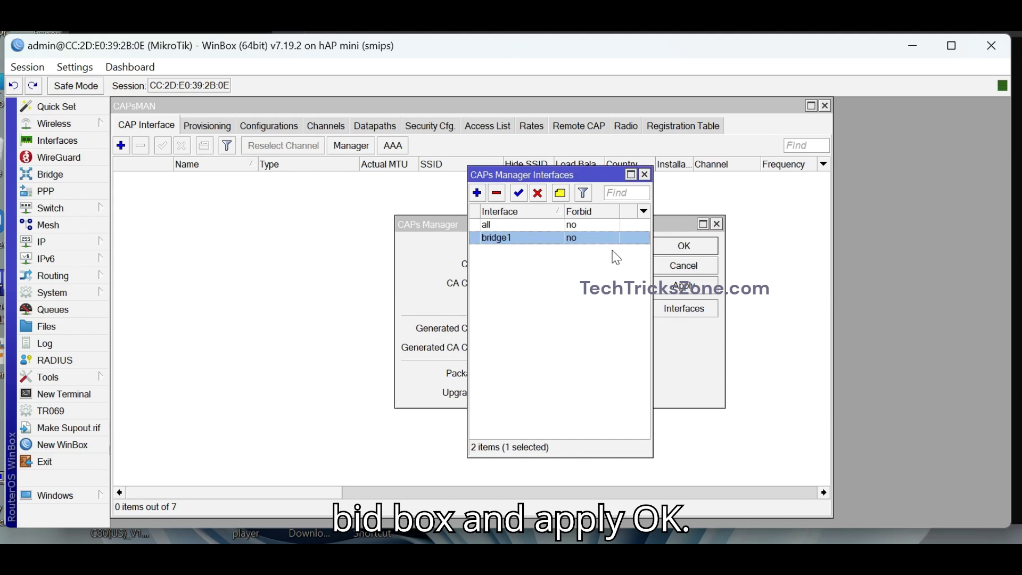
Set Forbid on the 'all' interfaces entry and apply it.
double_click(538, 225)
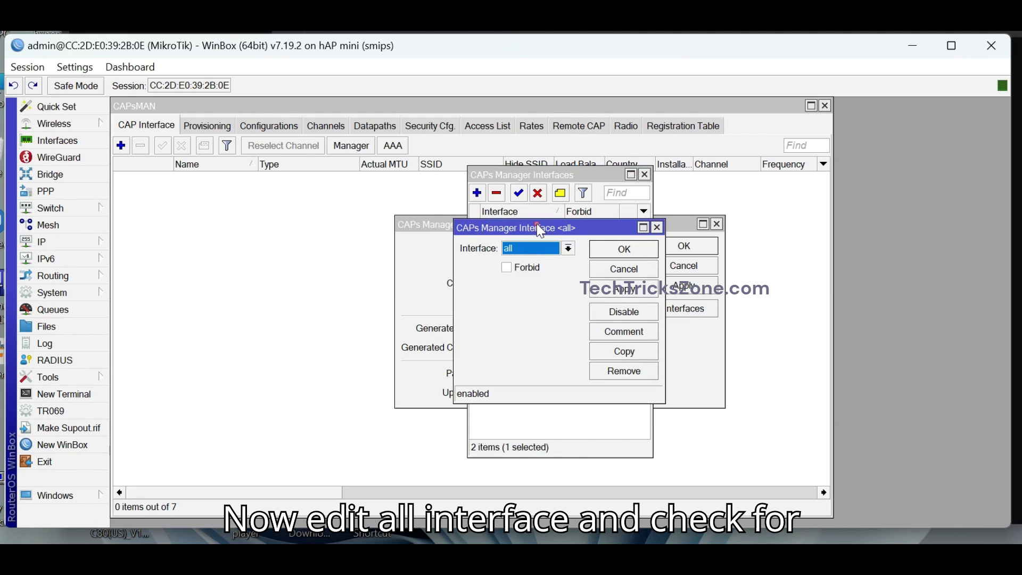
click(537, 268)
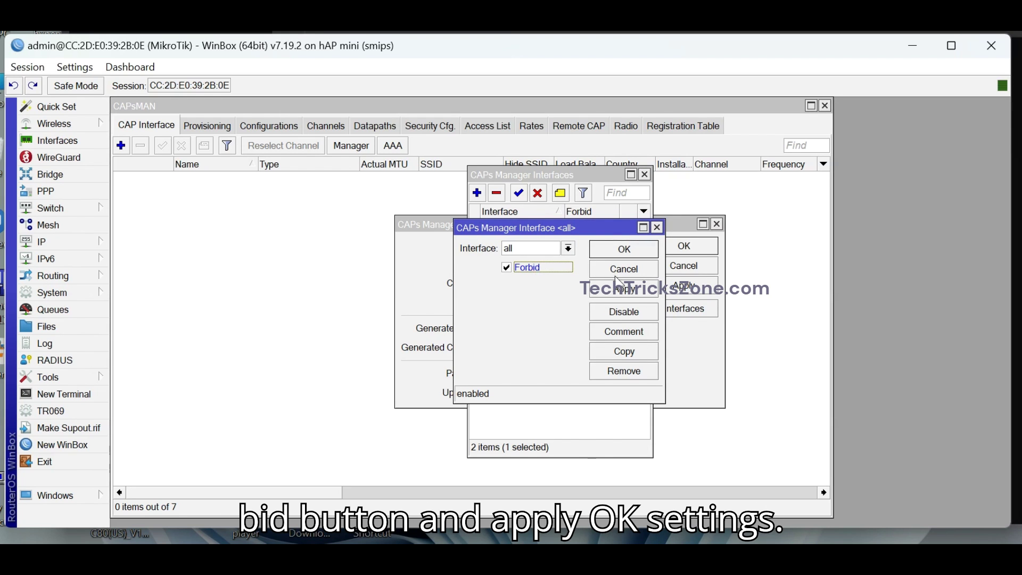
click(622, 293)
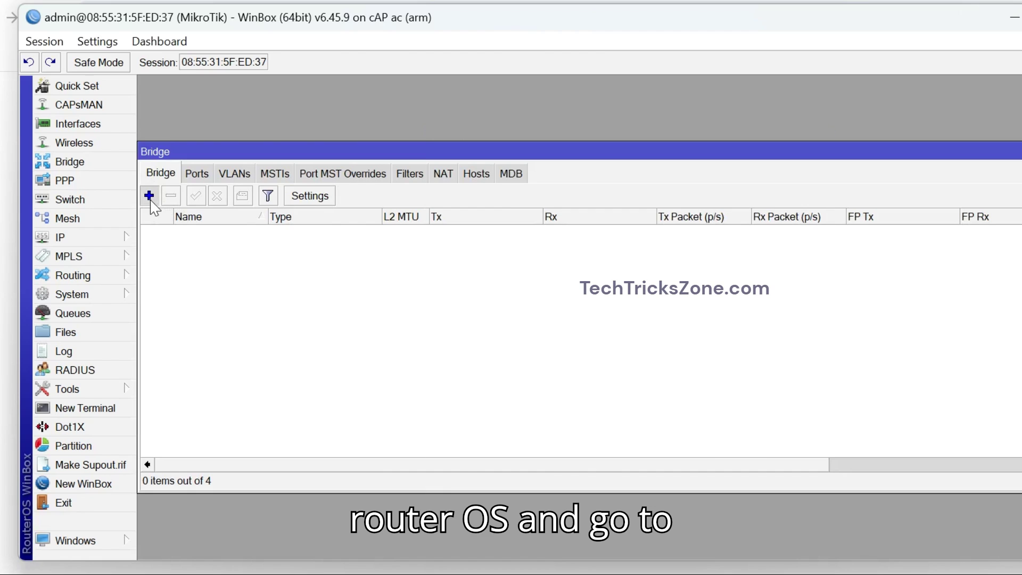
Create bridge1 with ether1 as its port, then close the Bridge window.
click(149, 195)
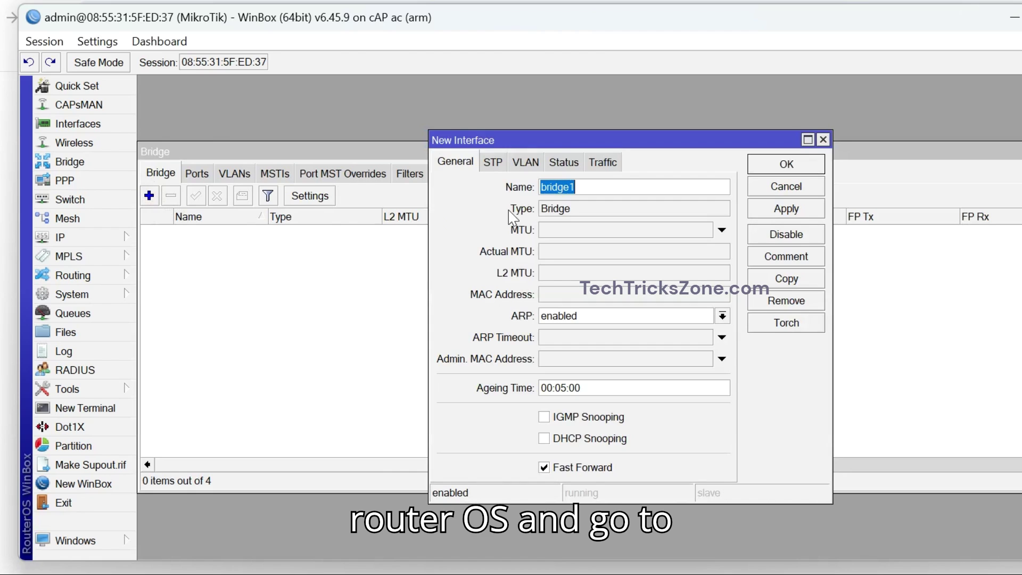
click(763, 168)
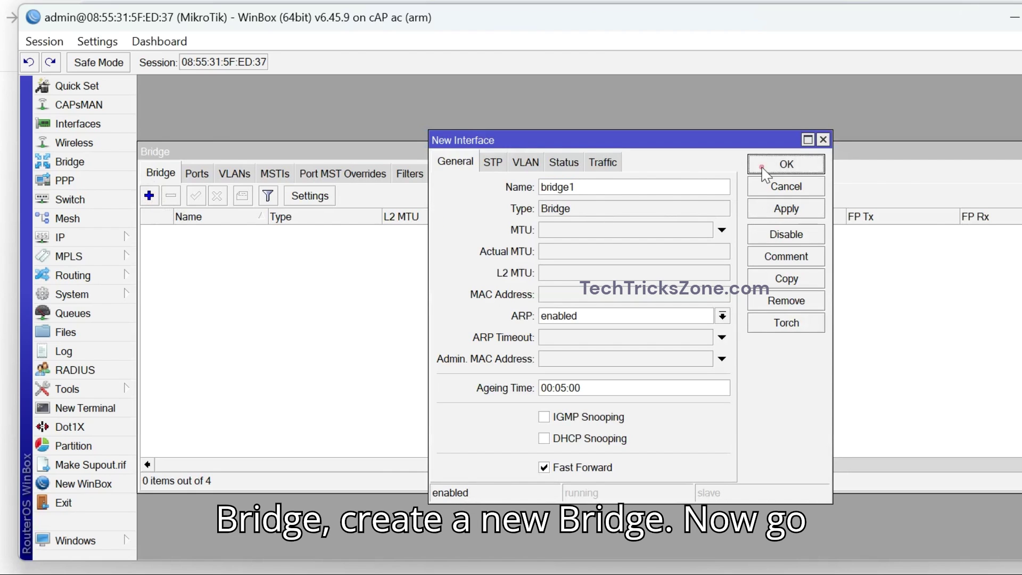
click(196, 173)
click(149, 195)
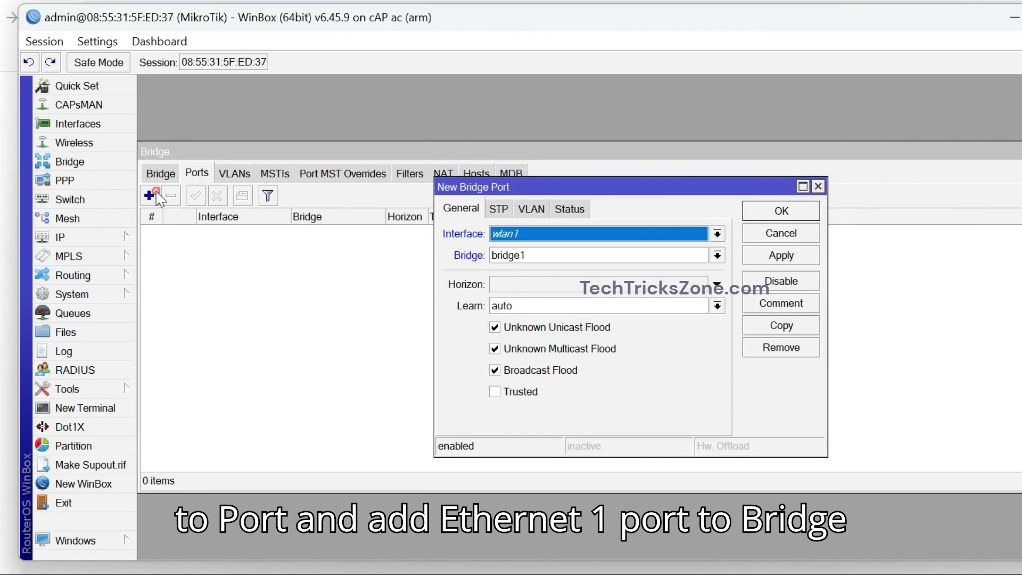
click(529, 239)
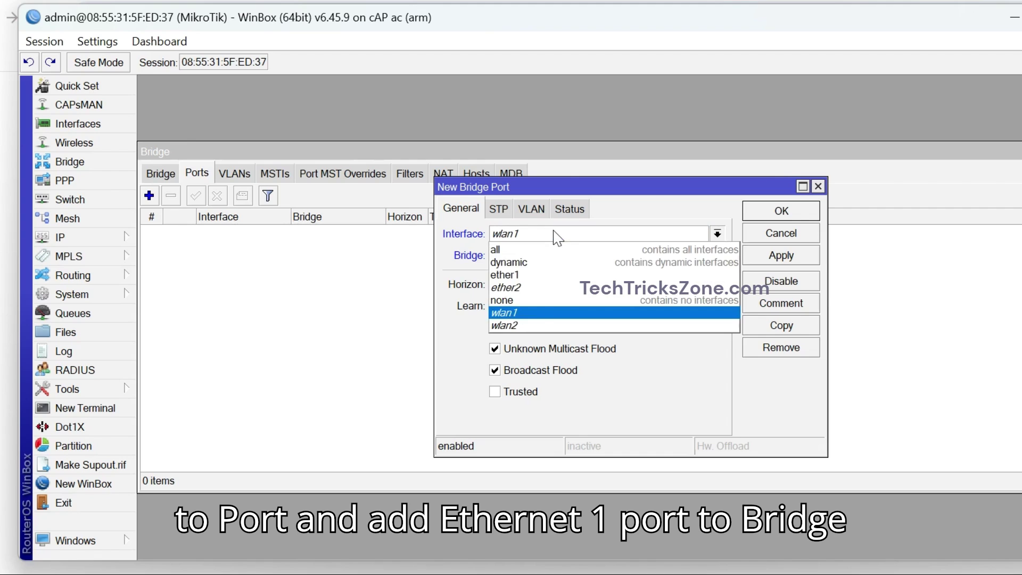
click(529, 276)
click(780, 257)
click(771, 213)
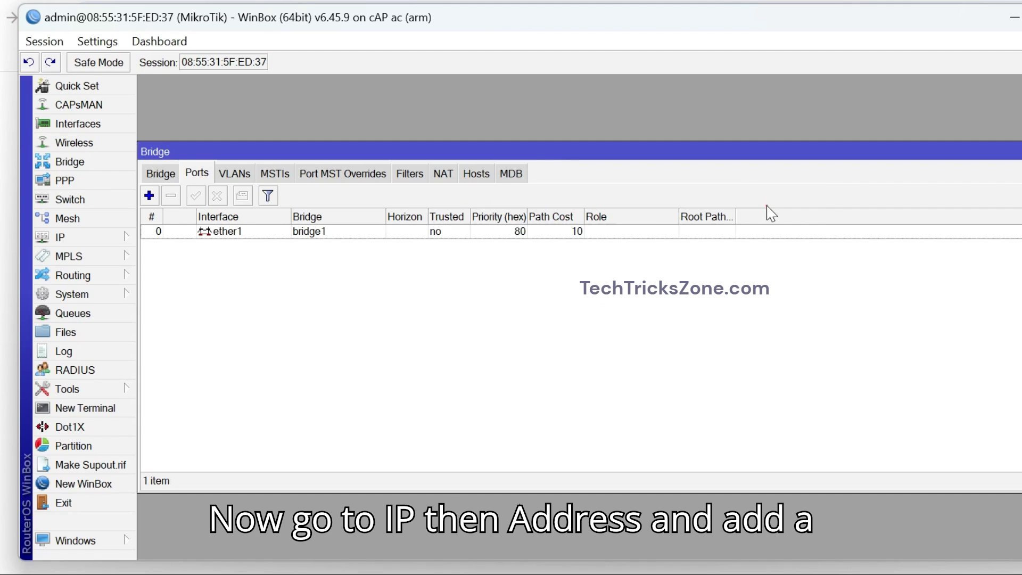
key(Escape)
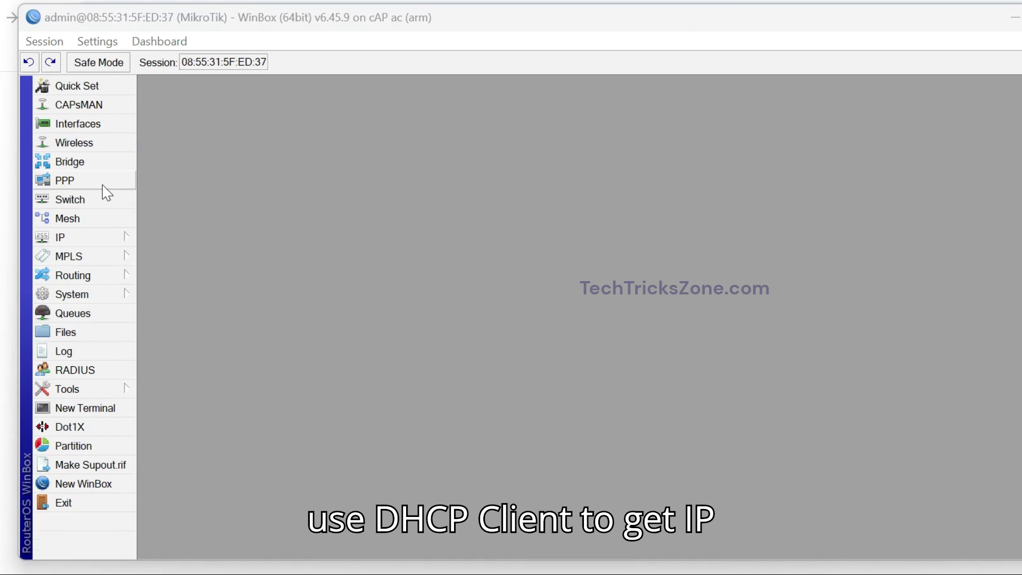
Add an IP DHCP client running on bridge1.
click(110, 236)
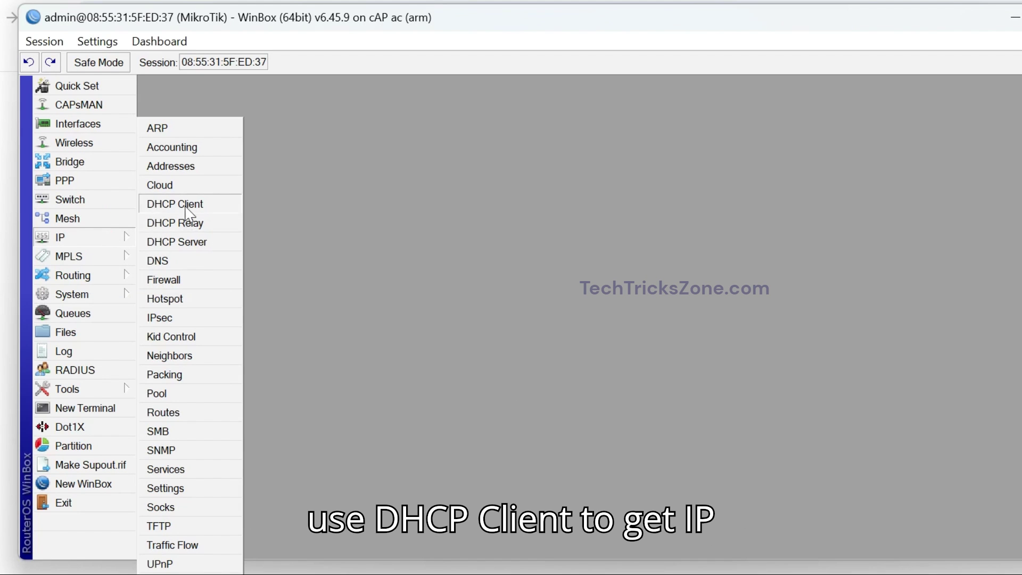
click(220, 207)
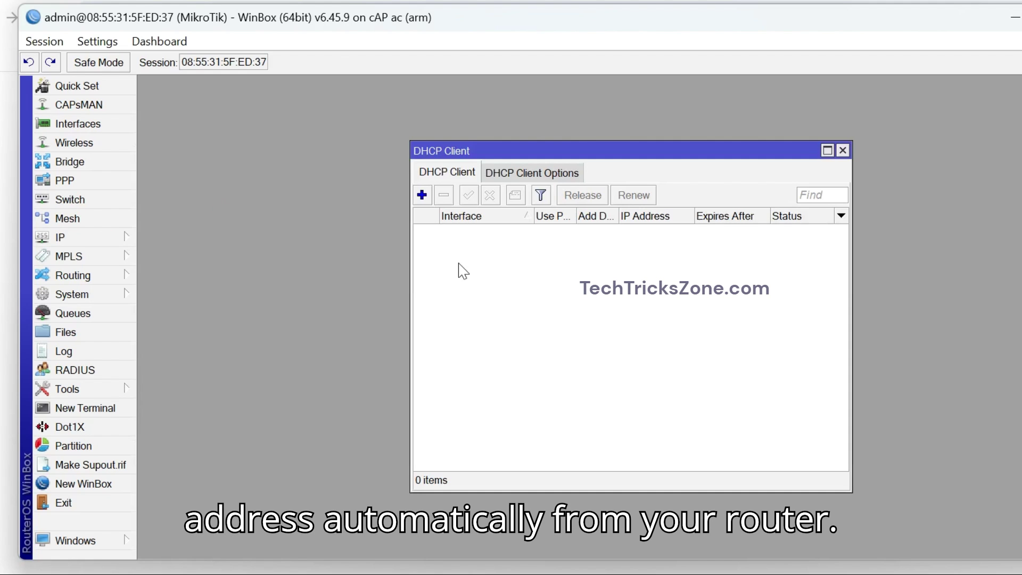
click(423, 195)
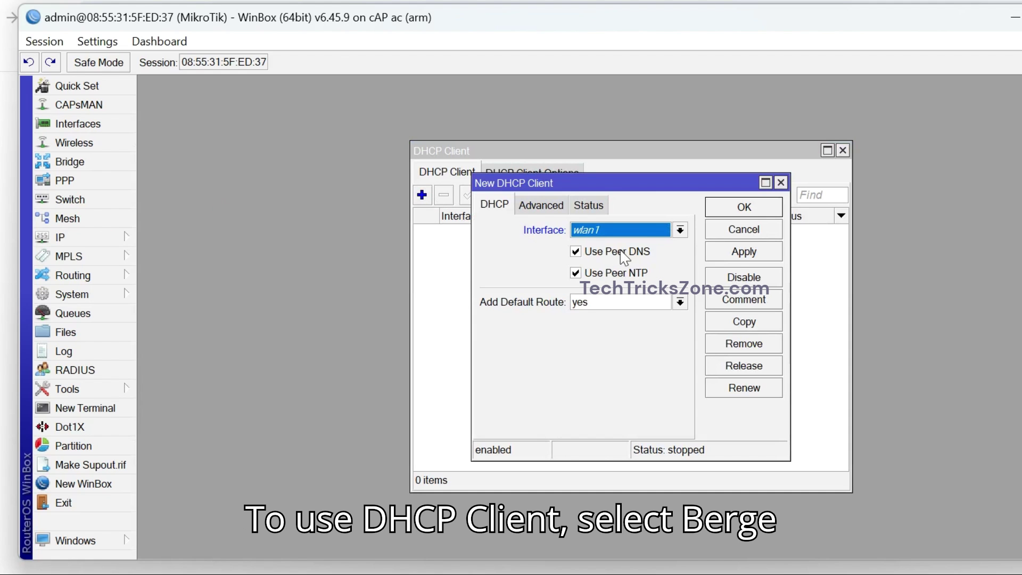
click(642, 229)
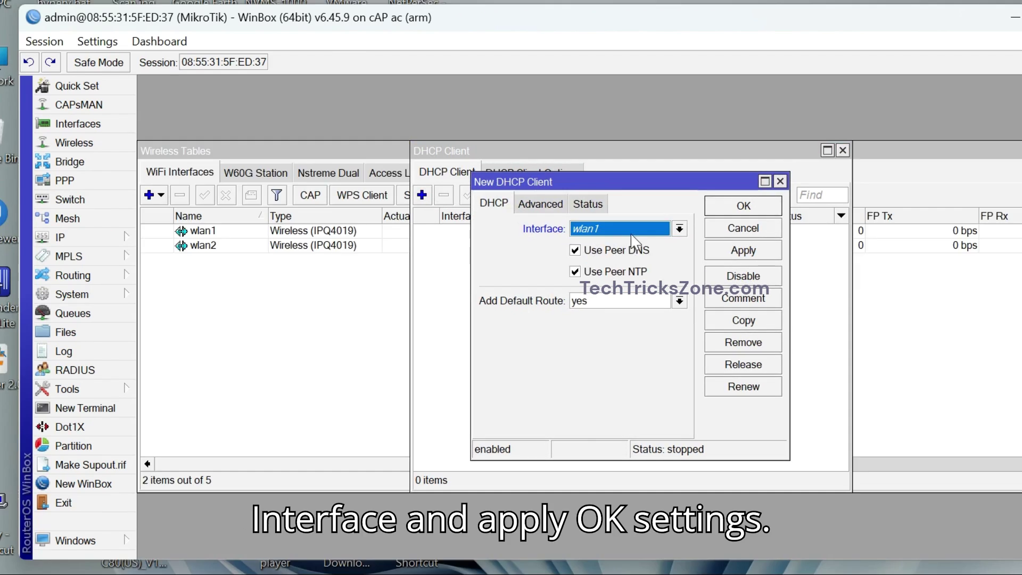
click(631, 232)
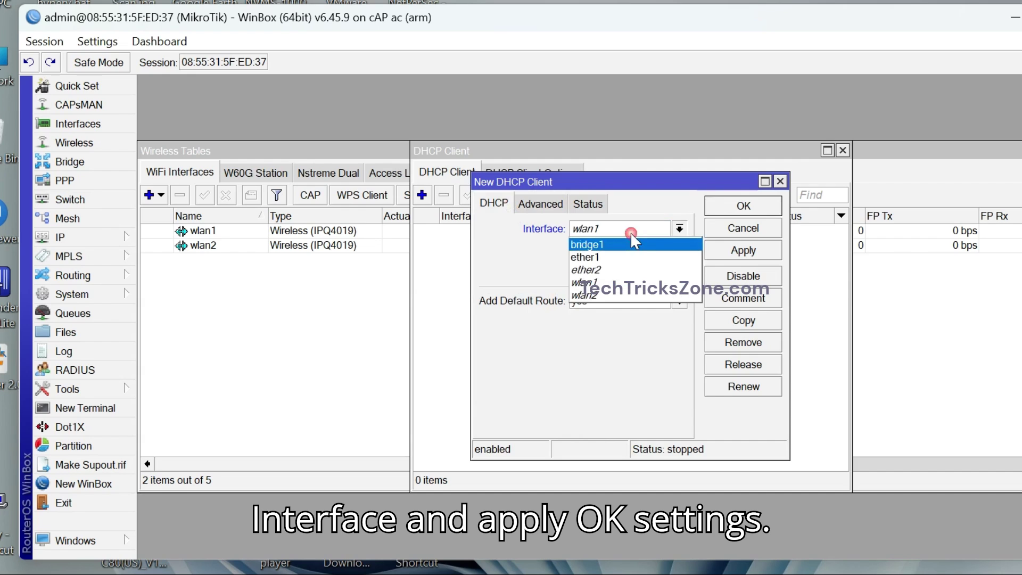
click(628, 243)
click(725, 255)
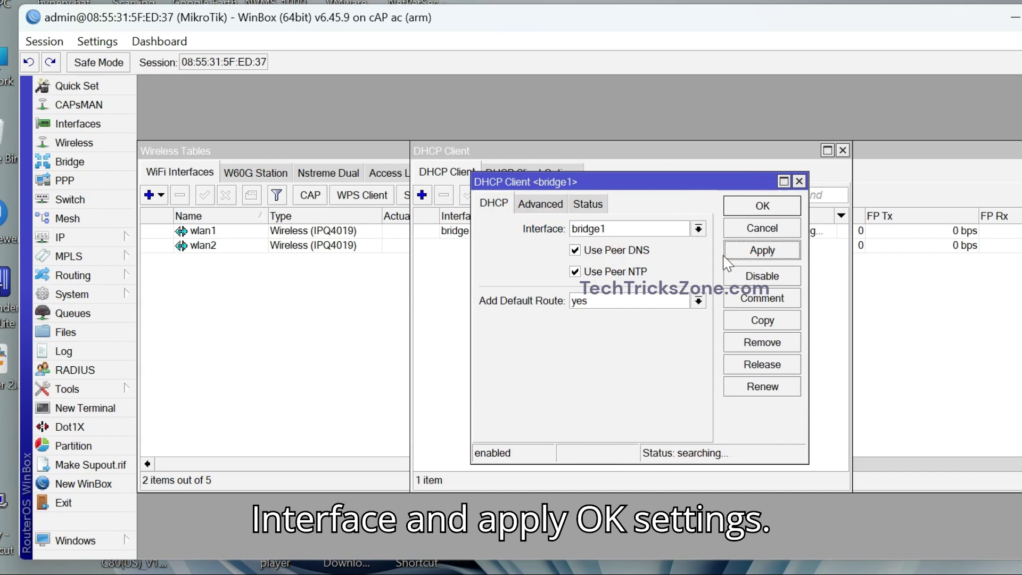
click(739, 208)
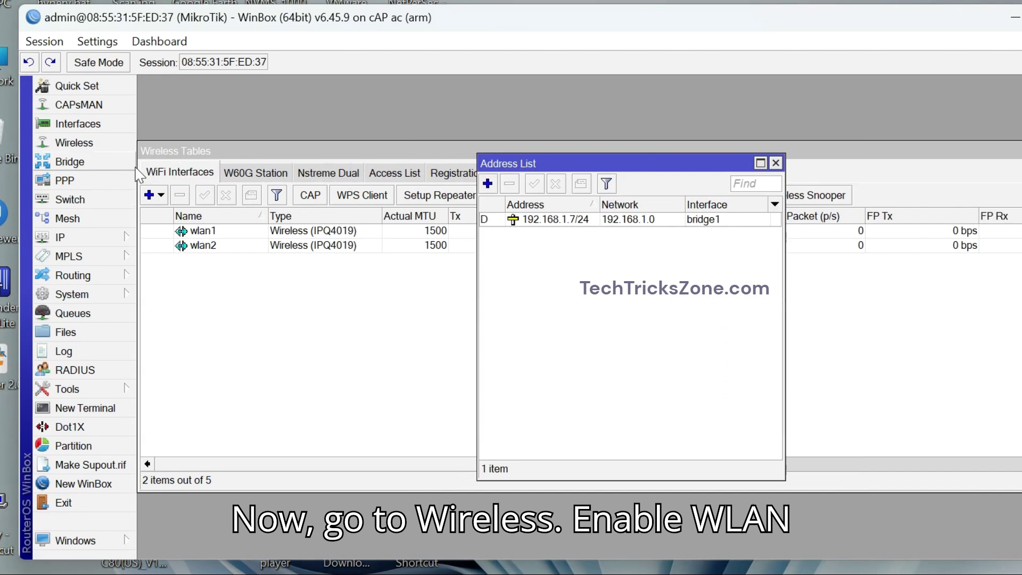
click(104, 149)
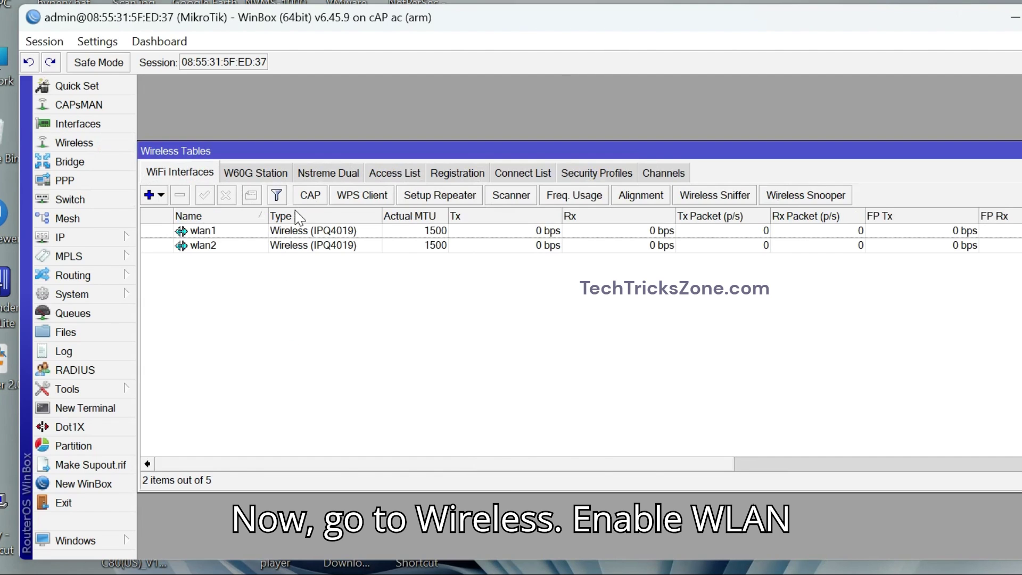
Enable CAP mode with wlan1 as the CAP interface and certificate none.
click(310, 196)
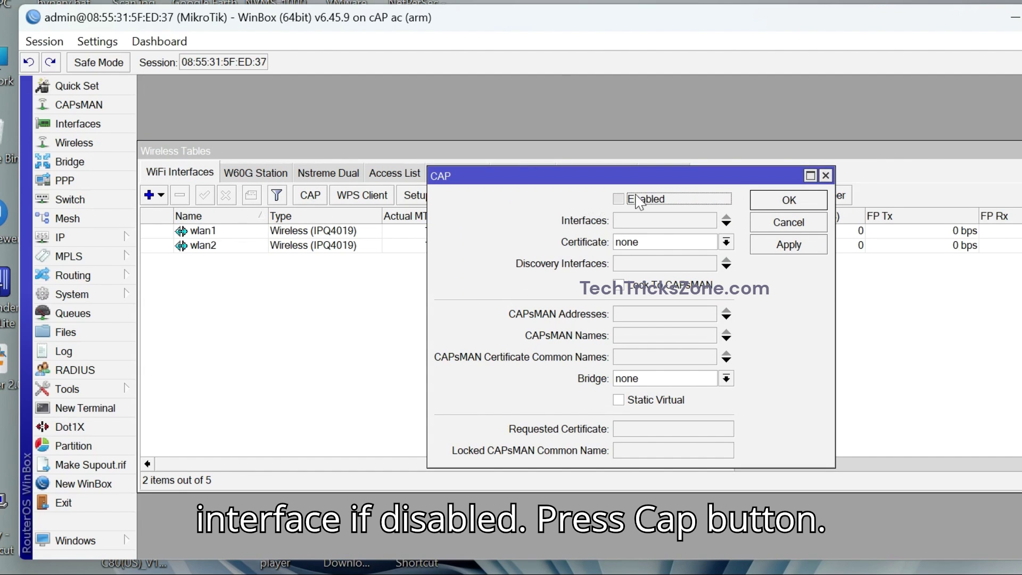
click(618, 199)
click(663, 220)
click(666, 222)
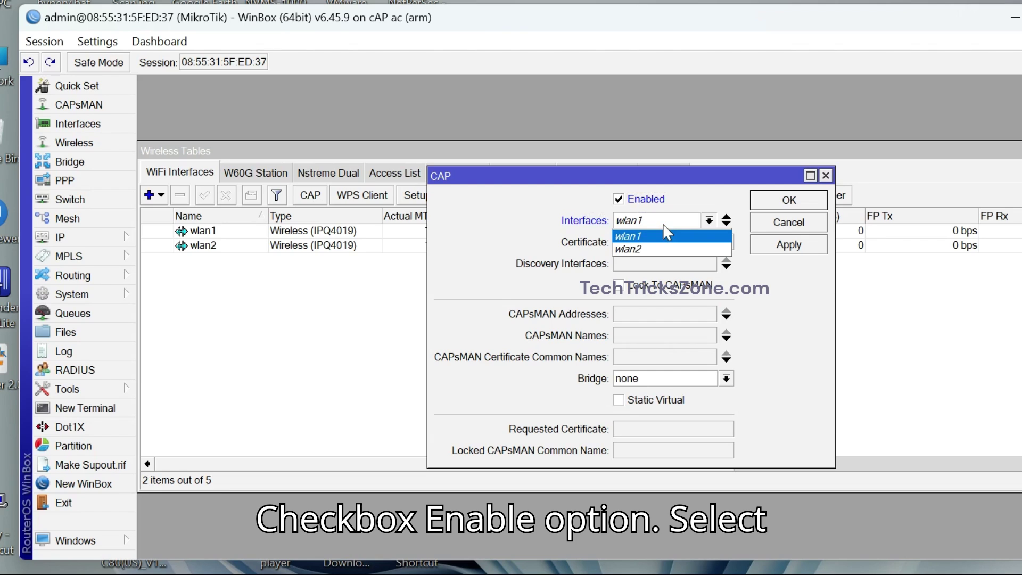
click(667, 236)
click(648, 243)
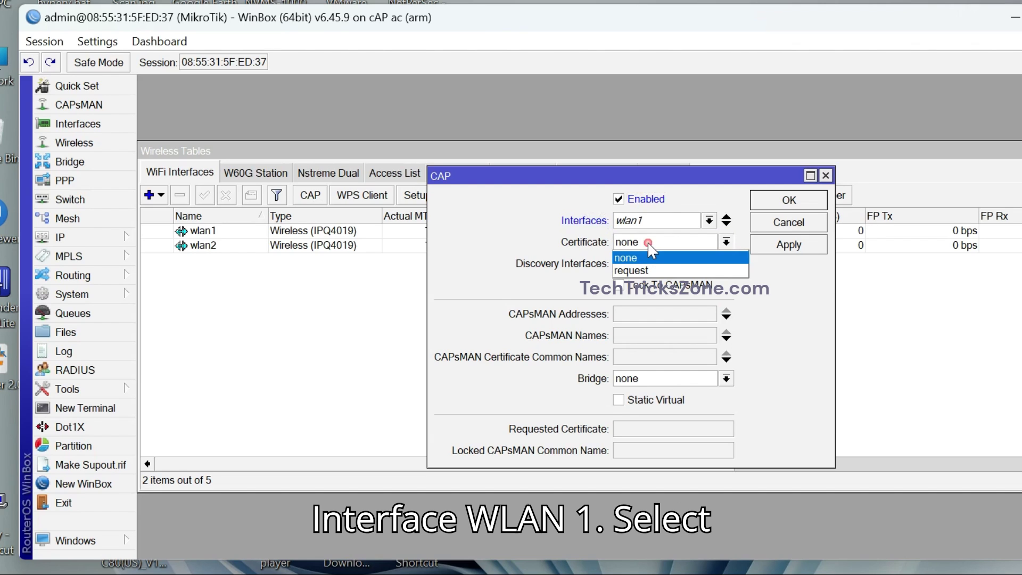
click(651, 250)
Set bridge1 as both the CAP discovery interface and the CAP bridge.
click(463, 182)
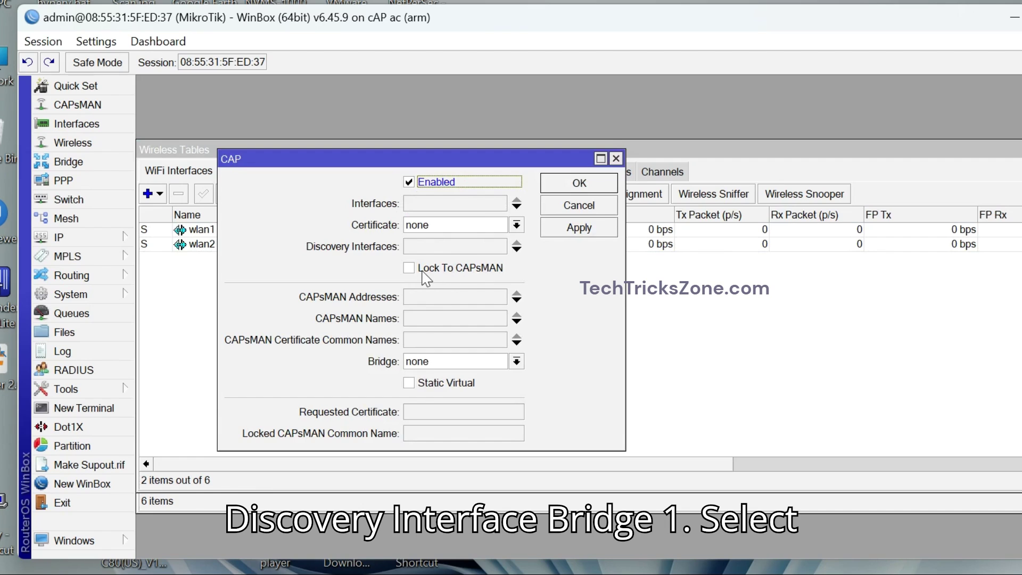
click(450, 248)
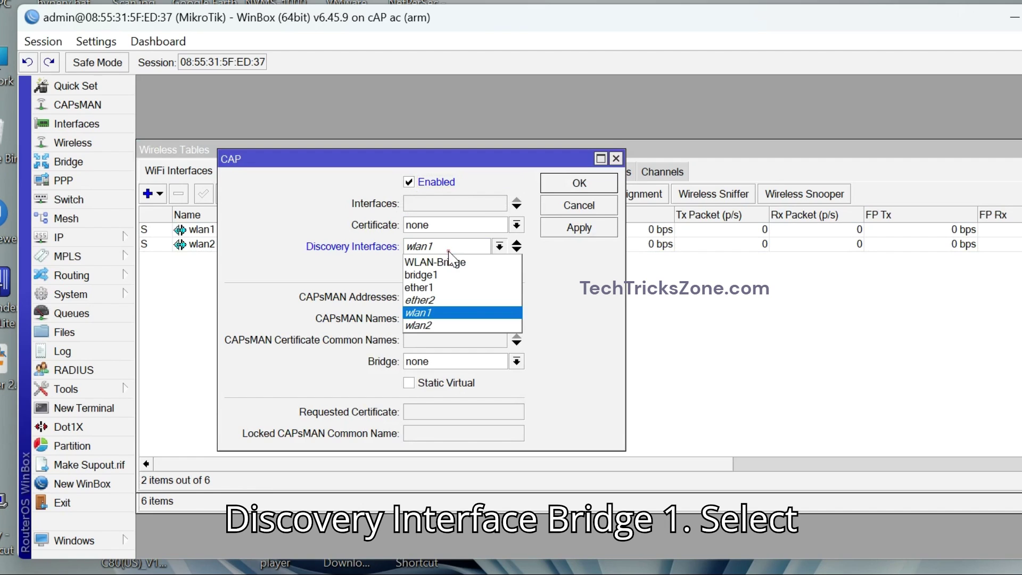
click(453, 265)
click(447, 247)
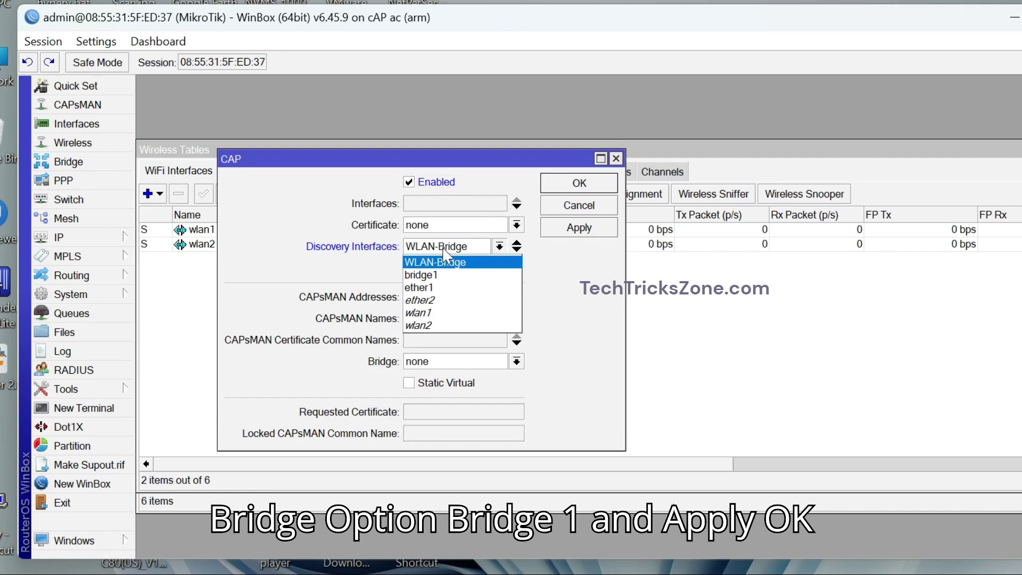
click(447, 265)
click(493, 362)
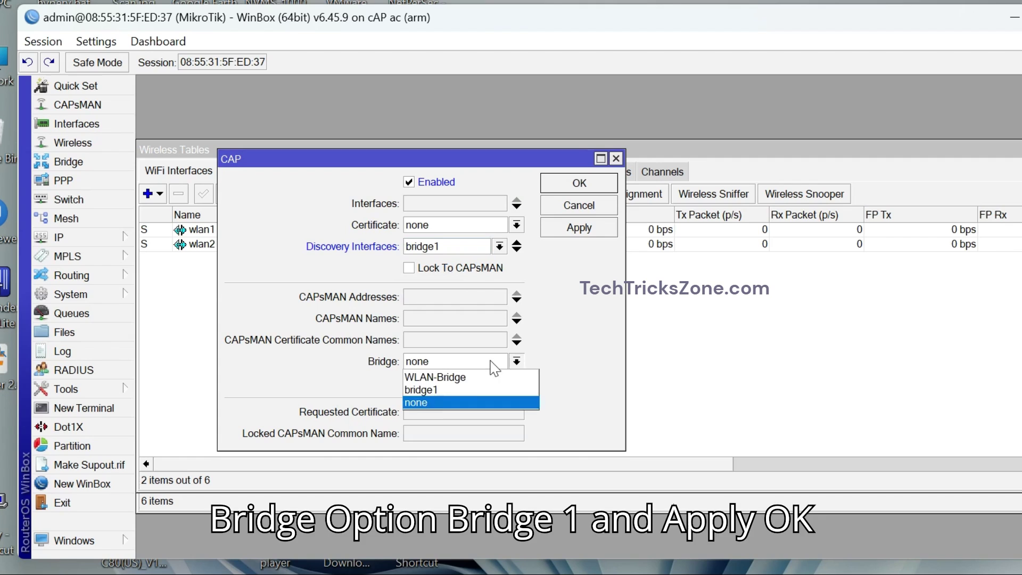
click(448, 391)
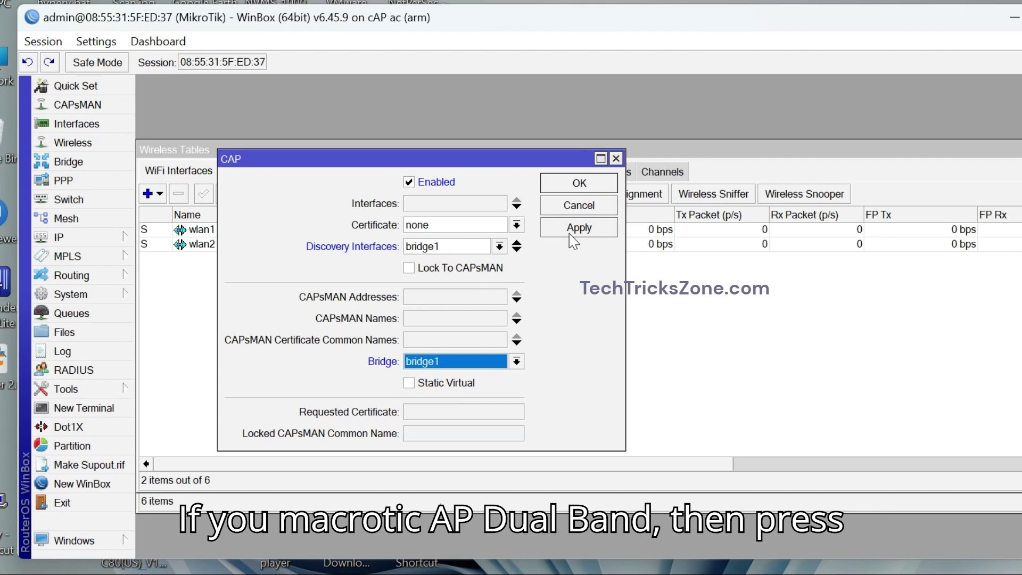
Add wlan2 alongside wlan1 as CAP interfaces and check both wireless entries.
key(Return)
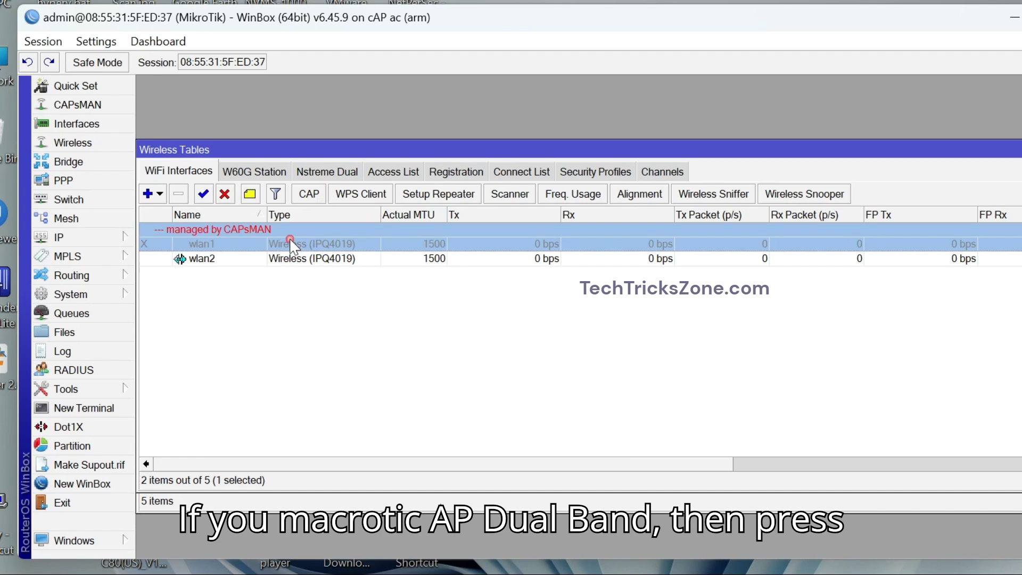
click(316, 197)
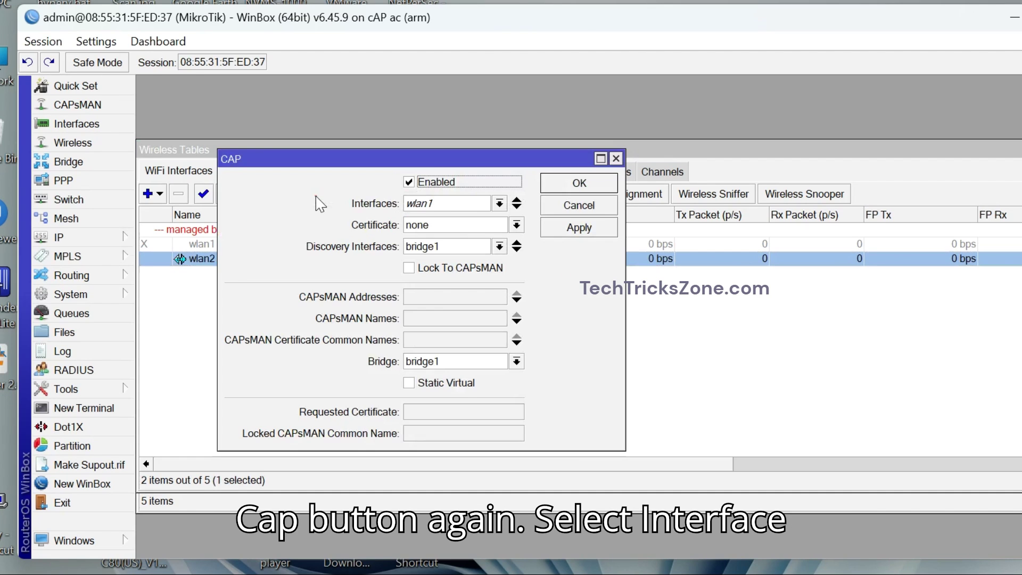
click(444, 205)
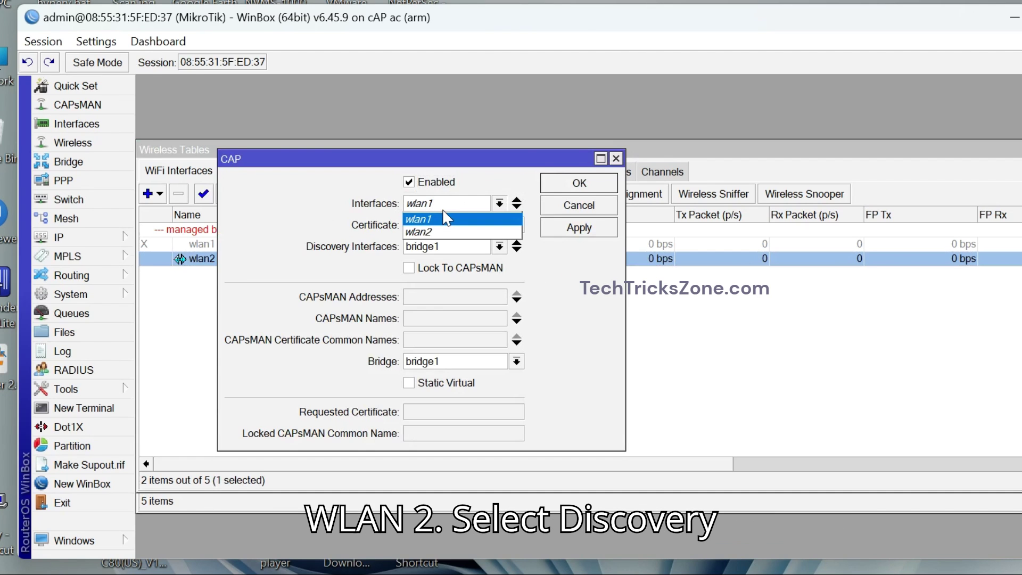
click(482, 232)
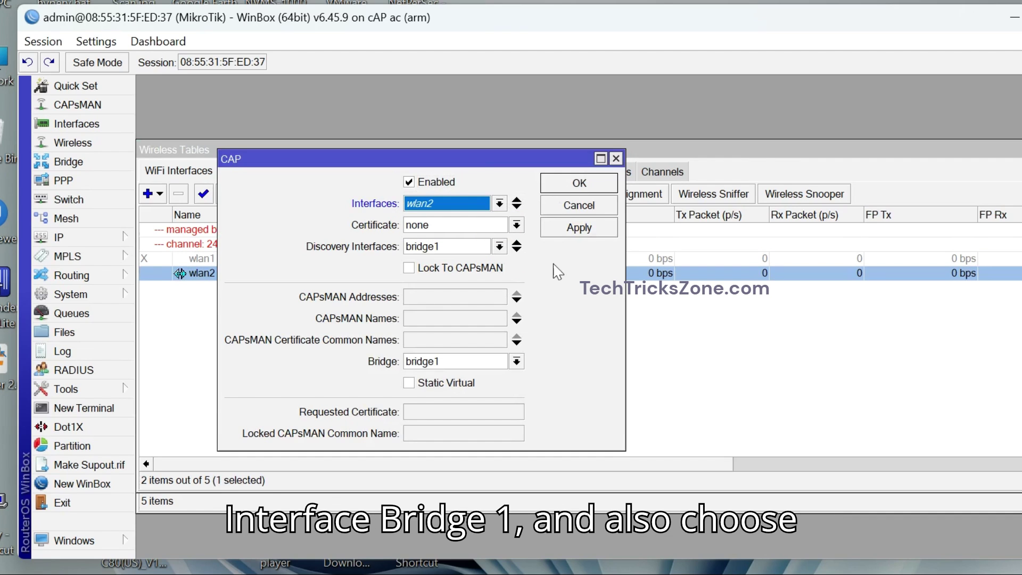
click(575, 228)
click(565, 186)
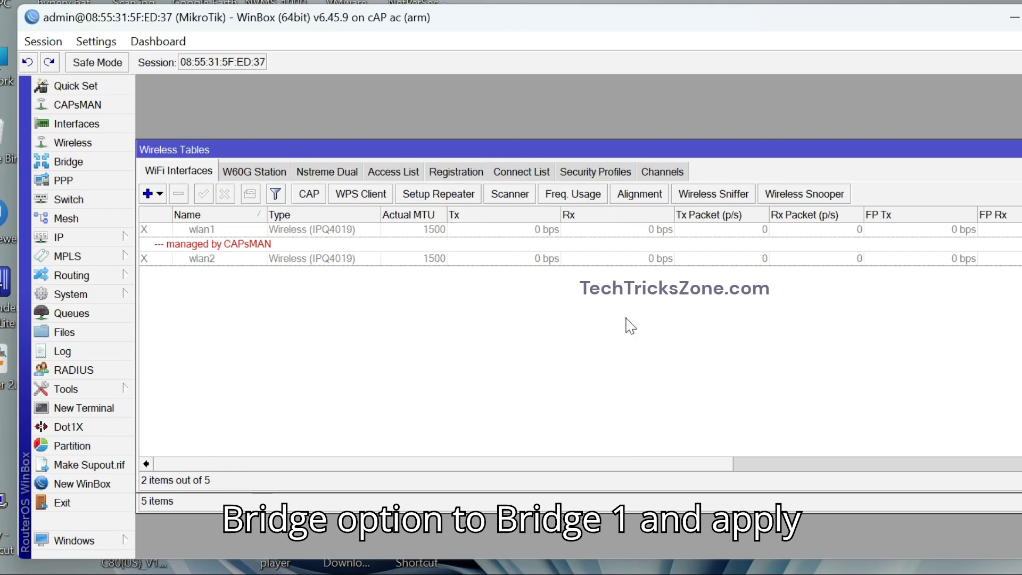
click(344, 260)
click(405, 233)
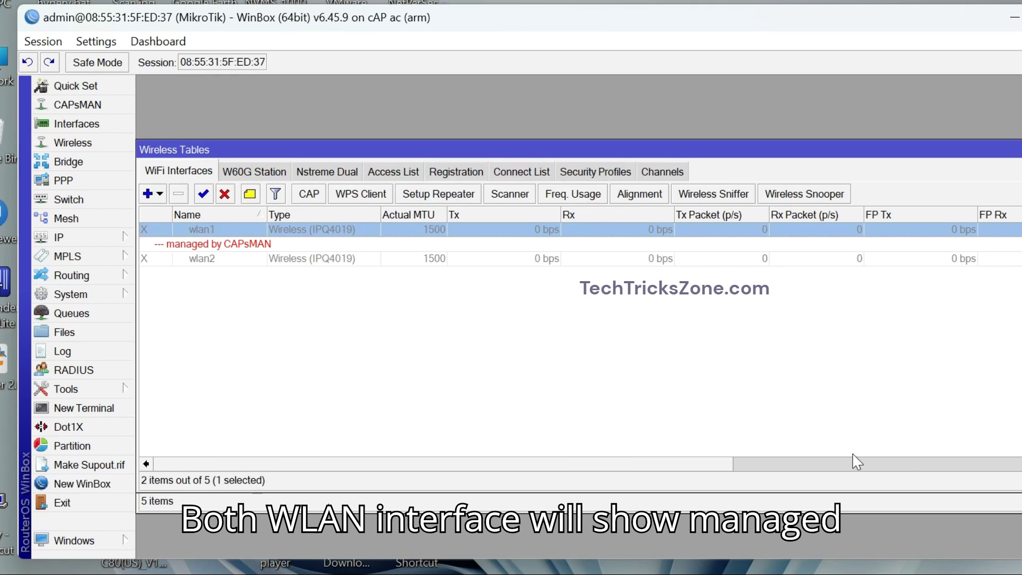
Open a new WinBox session to the hAP mini and go to Wireless > CAPsMAN.
click(1012, 17)
double_click(417, 537)
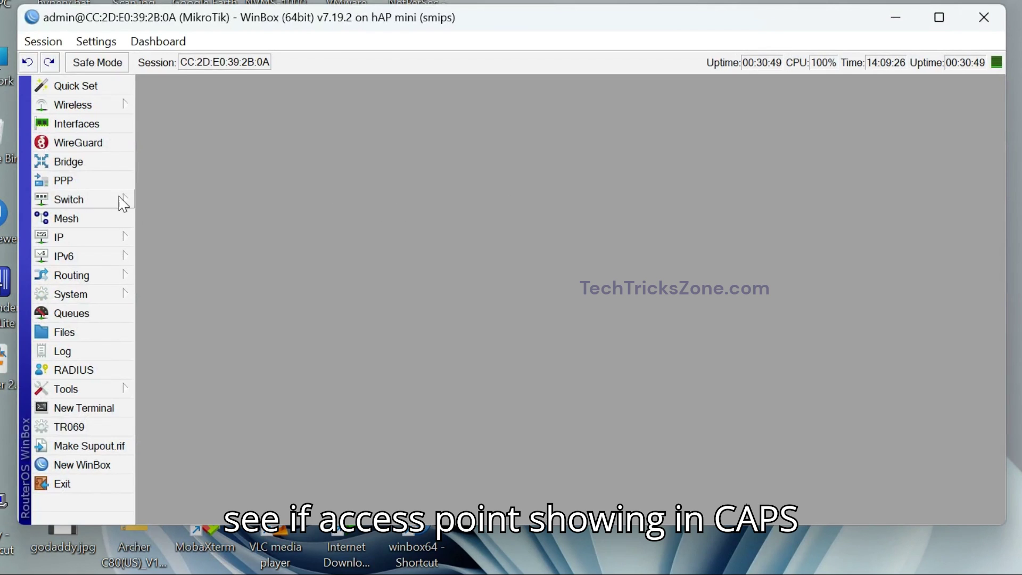
click(80, 105)
click(160, 106)
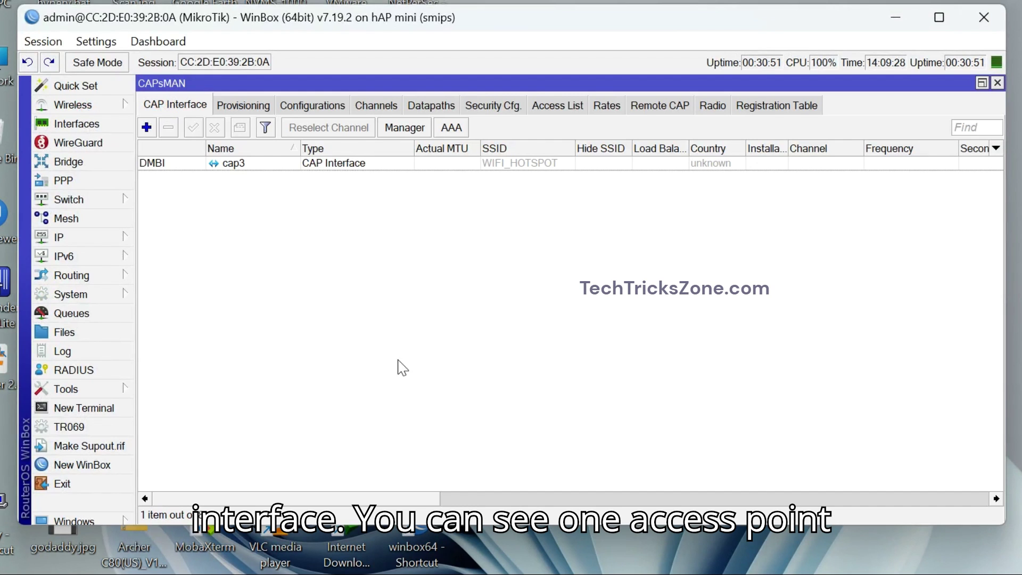
Inspect cap3's channel and security settings, then close its details.
double_click(287, 164)
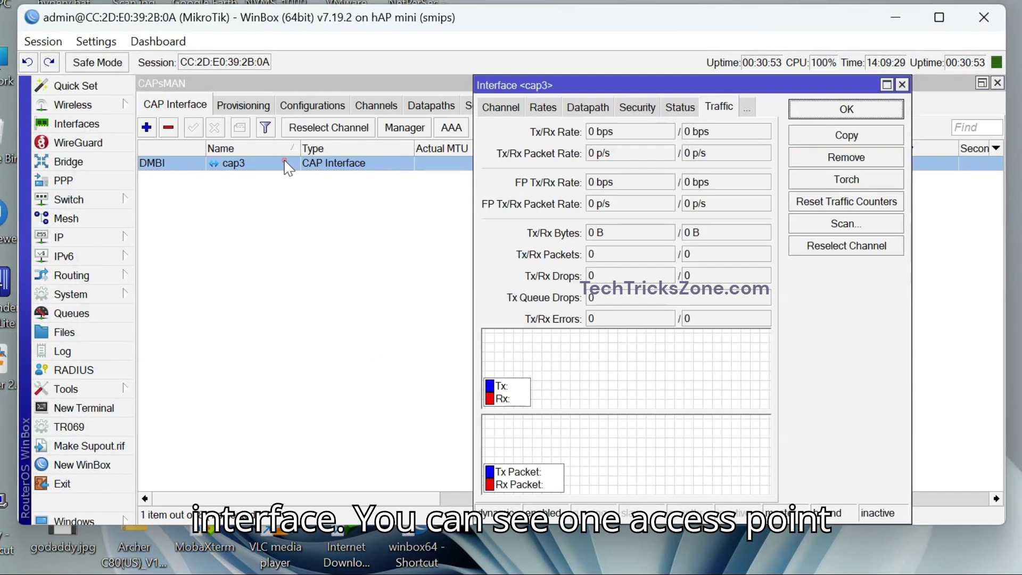
click(503, 108)
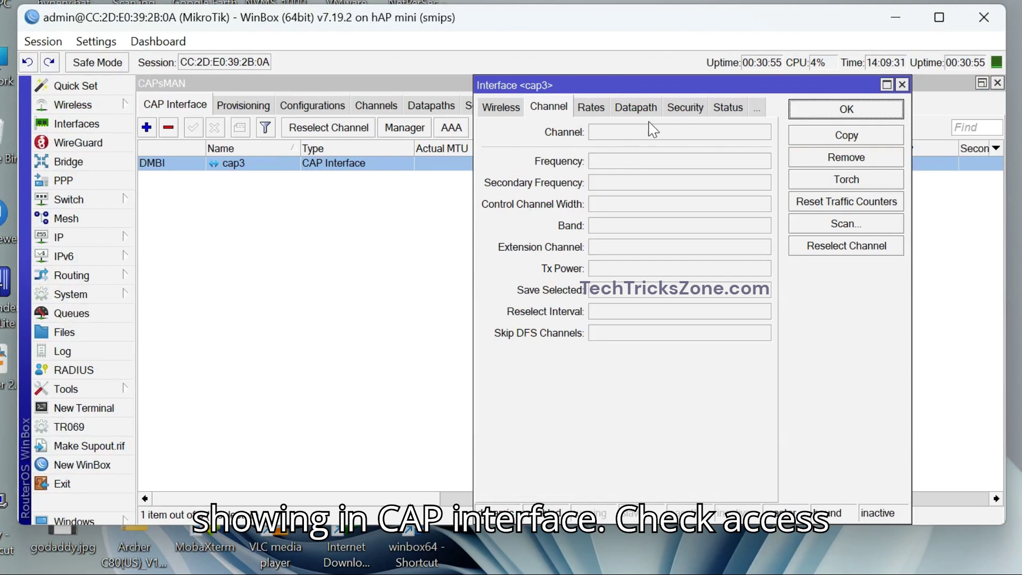
click(683, 108)
click(902, 85)
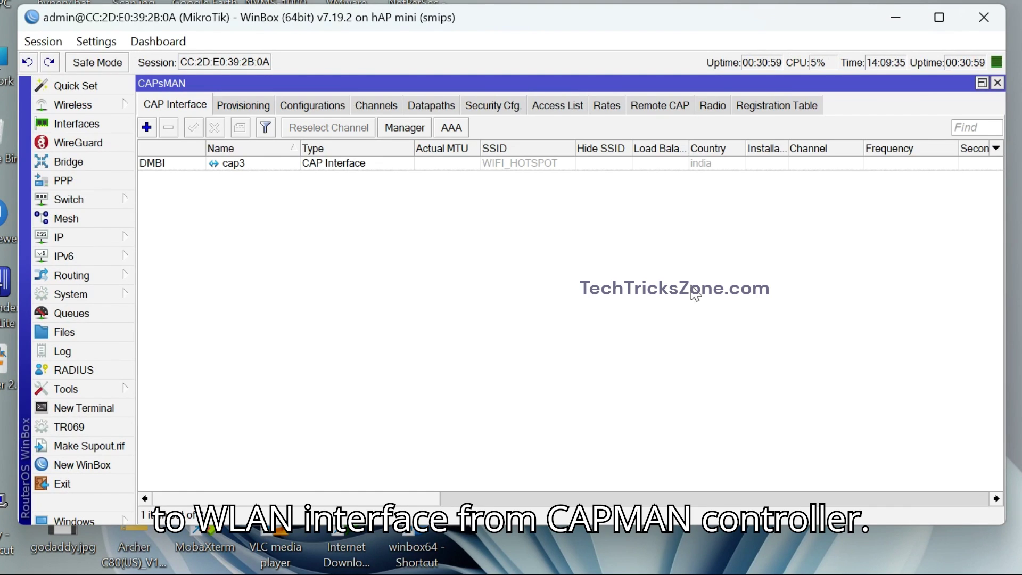
Back in the cAP's WinBox, select cap3 and wlan2 to confirm SSID WIFI_HOTSPOT on channel 5520 via CAPsMAN.
click(516, 166)
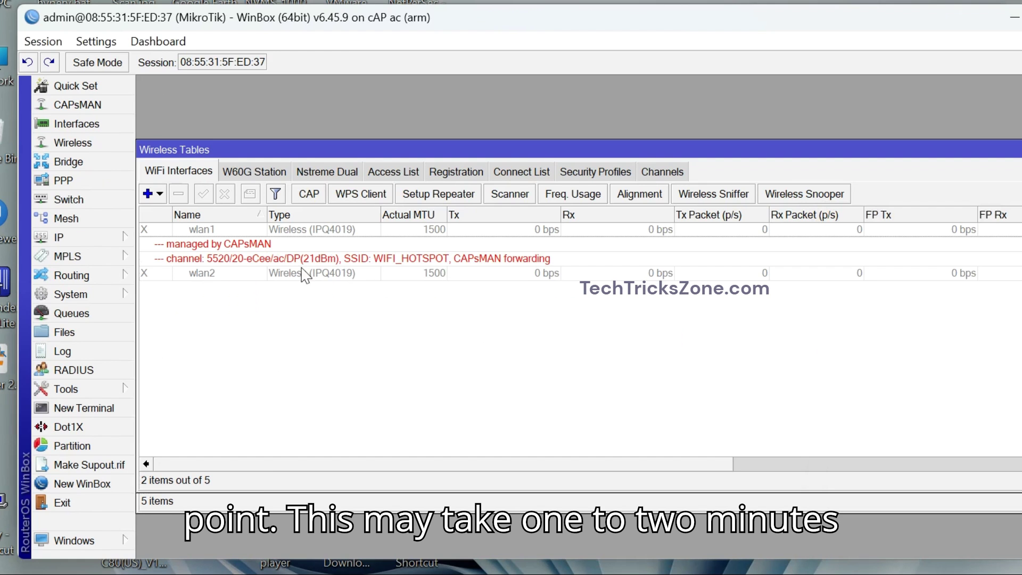
click(271, 249)
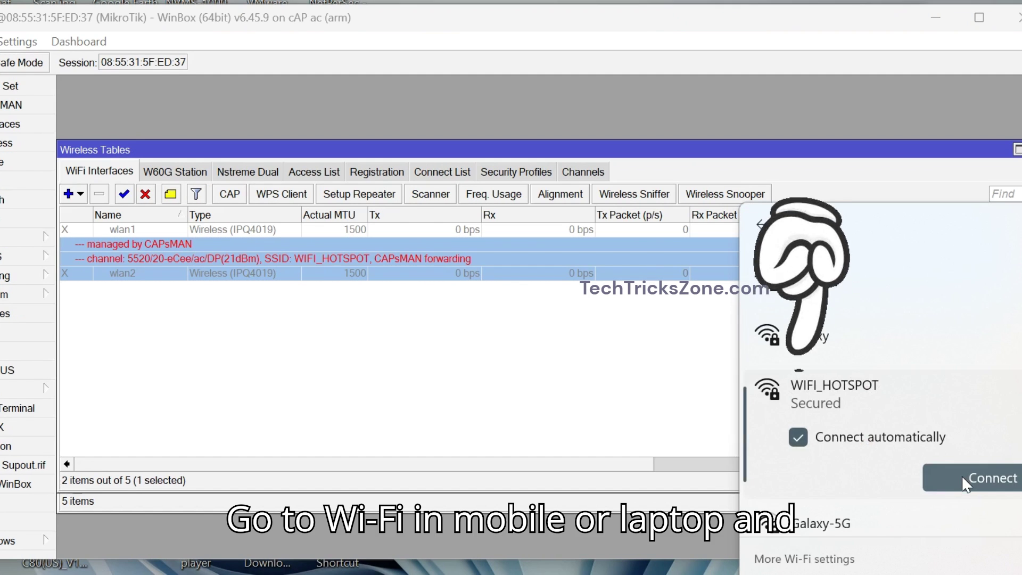
Connect the laptop to WIFI_HOTSPOT, entering the network security key.
click(961, 475)
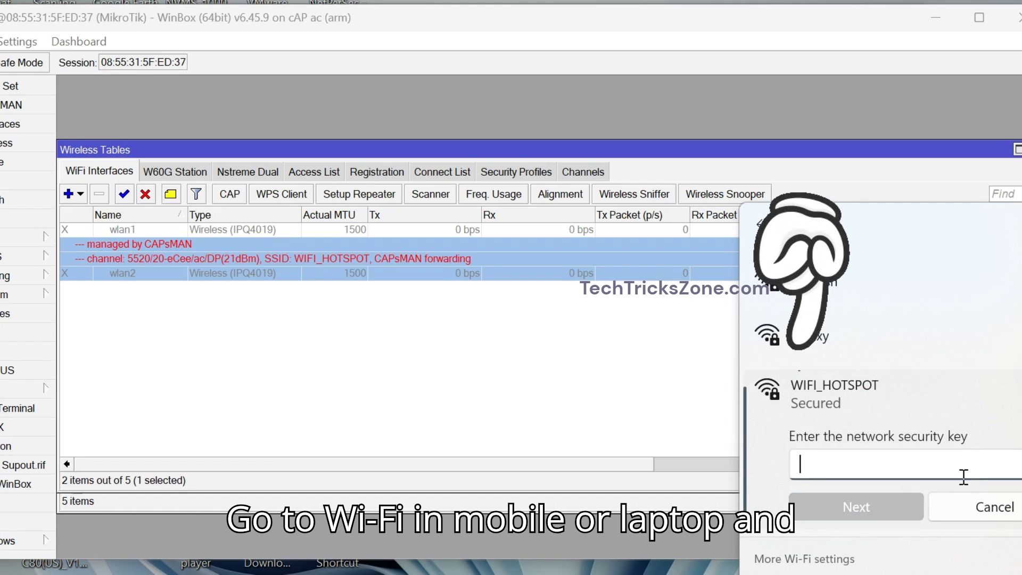
text(12345678)
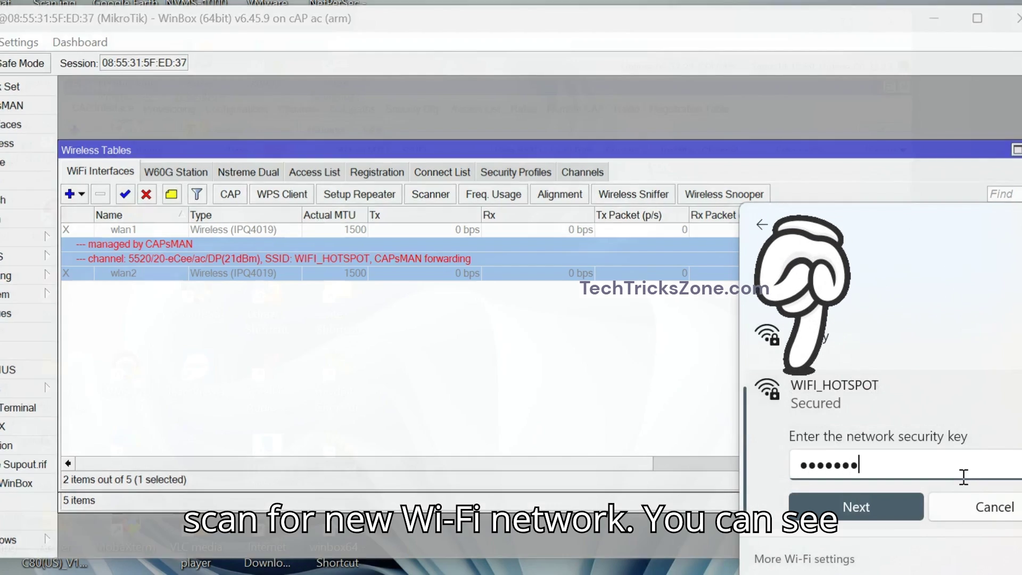
click(897, 507)
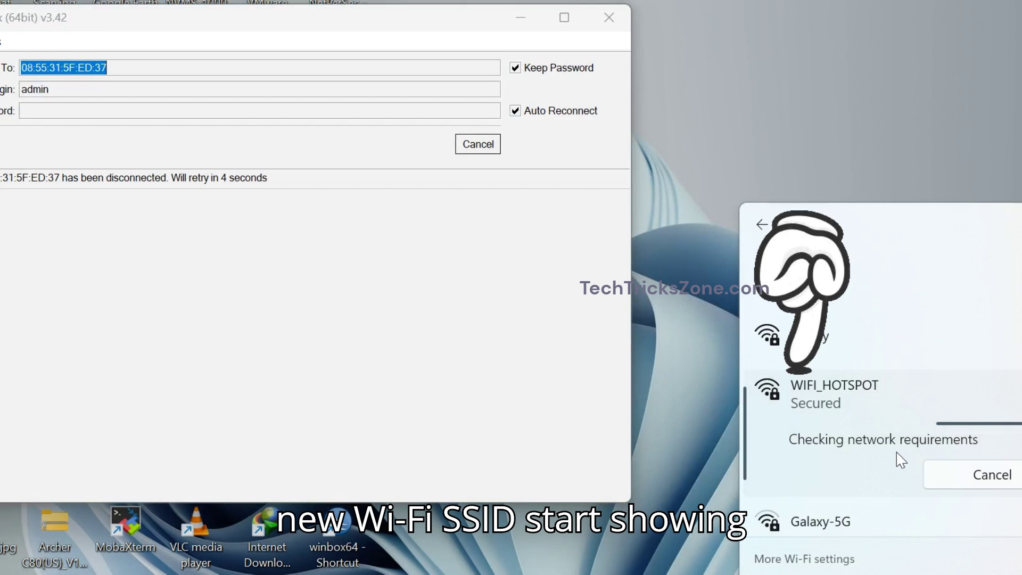